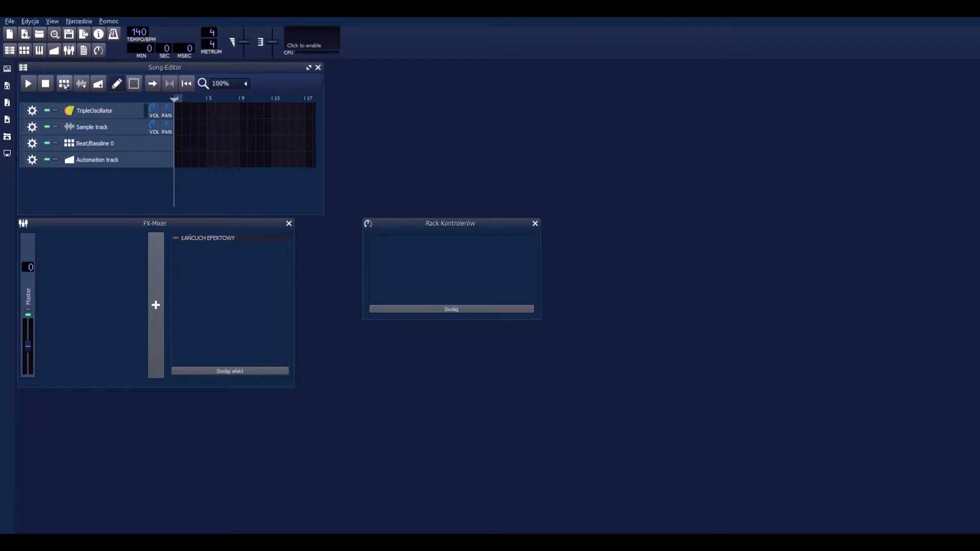
Step: View the TripleOscillator instrument's settings and close its window
drag(62, 110, 98, 111)
click(76, 111)
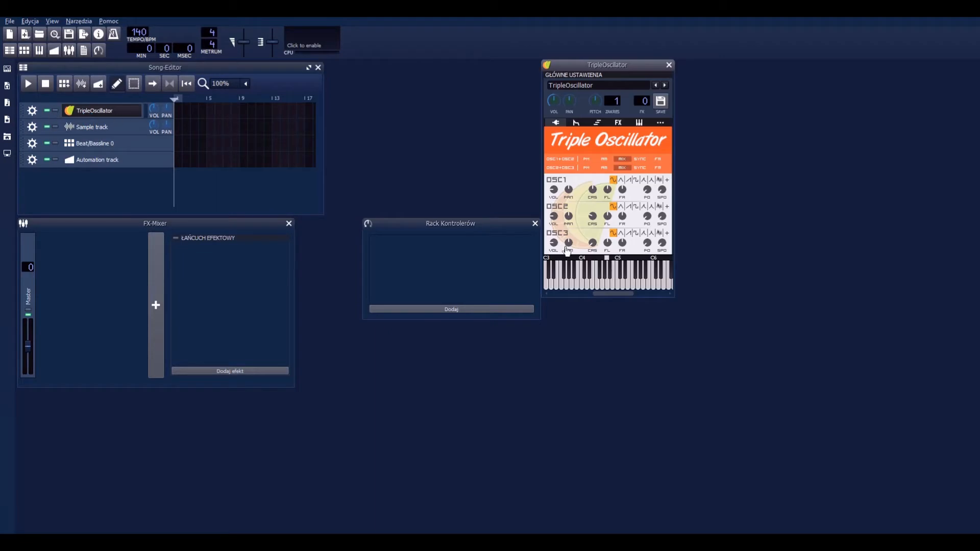
click(668, 66)
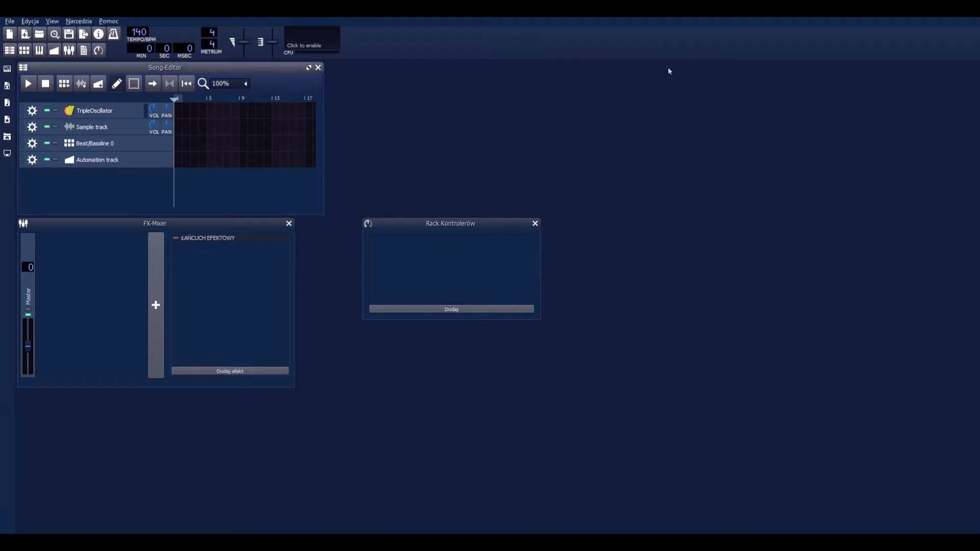
Step: Remove the TripleOscillator, Sample and Automation tracks from the song, keeping only Beat/Bassline 0
click(36, 116)
click(43, 137)
click(33, 111)
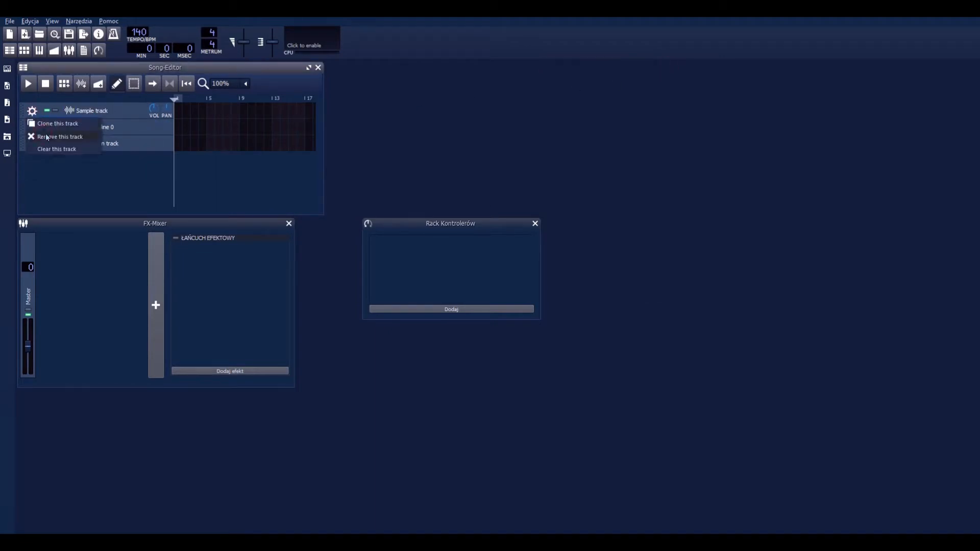
click(44, 136)
click(31, 128)
click(48, 153)
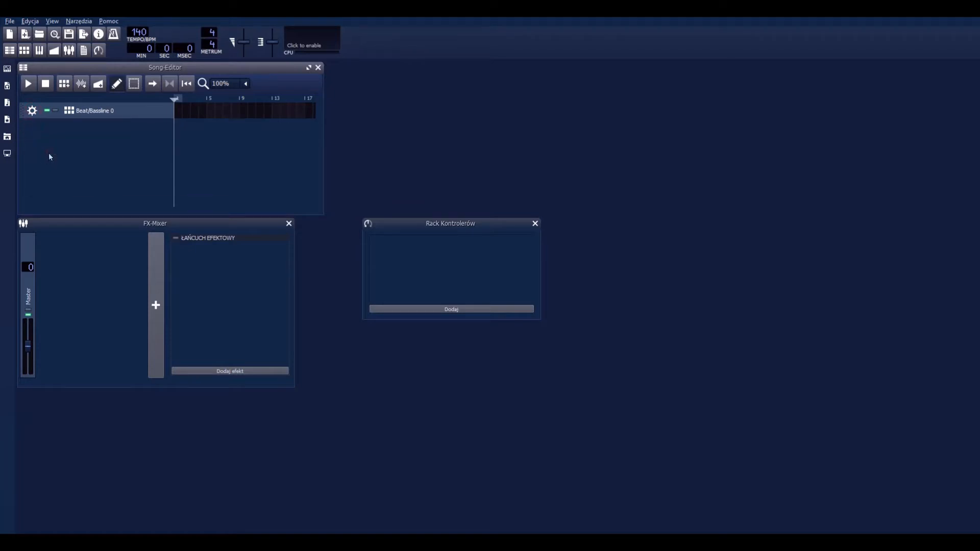
Step: Open the beat/bassline editor, place Kicker hits on steps 1, 5, 9 and 13, and preview the pattern
click(25, 50)
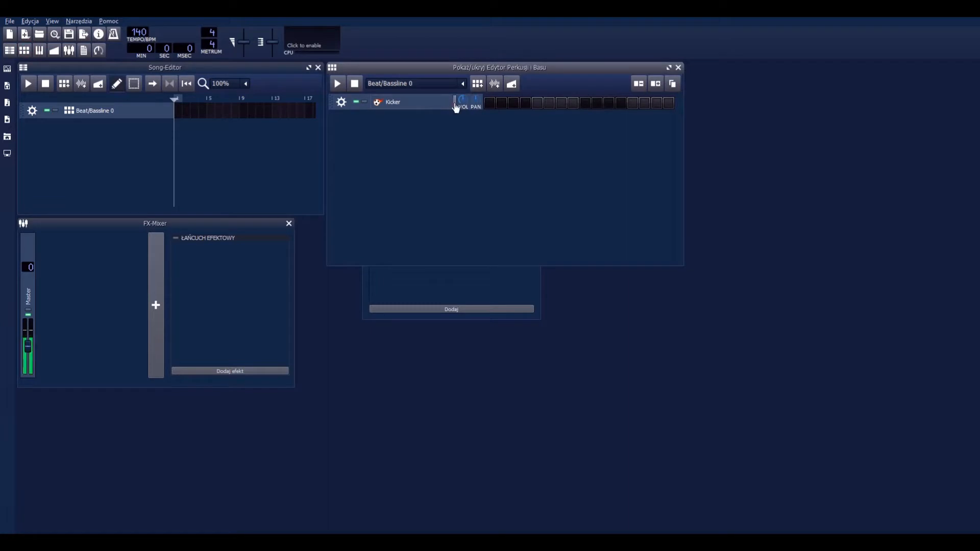
click(490, 102)
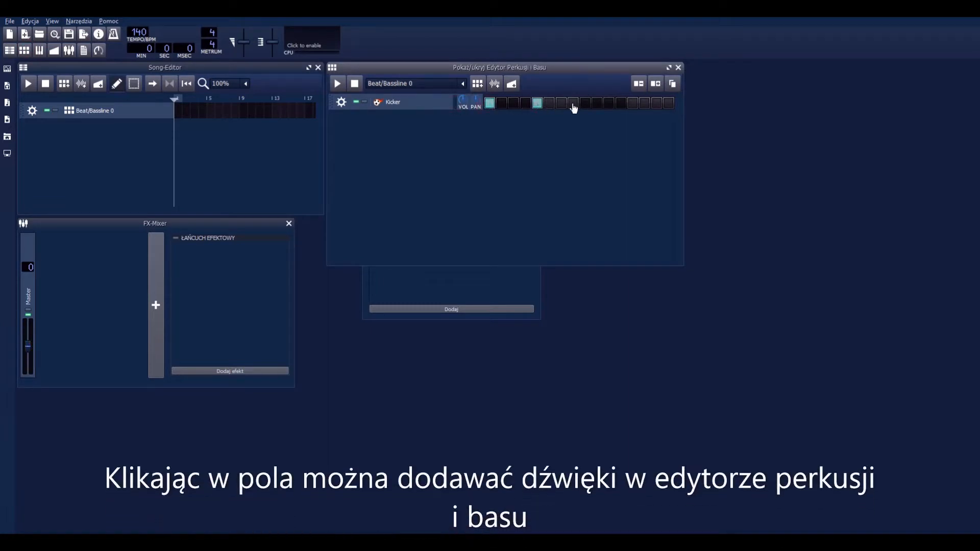
click(337, 83)
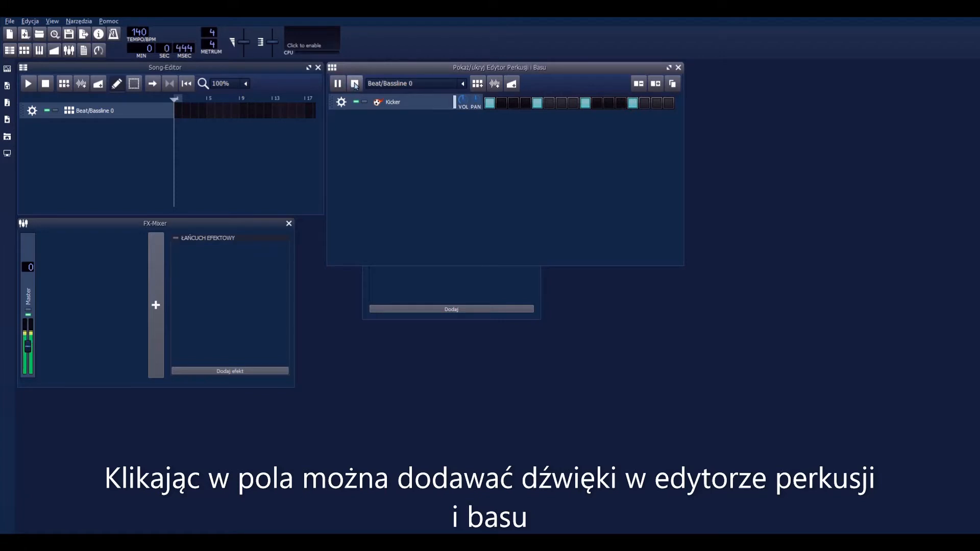
click(354, 84)
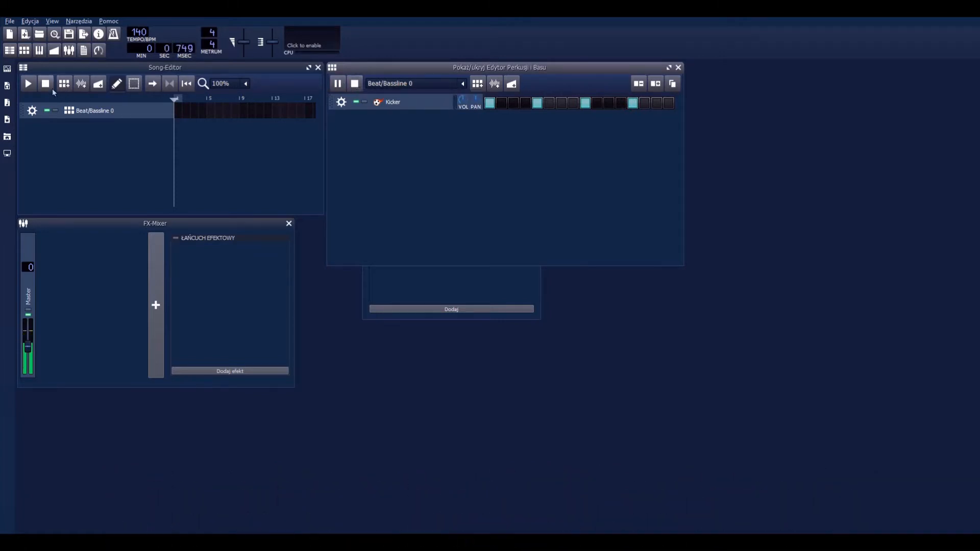
Step: Place Beat/Bassline 0 in the song from bar 1 through bar 16 and preview the song
click(152, 113)
click(178, 110)
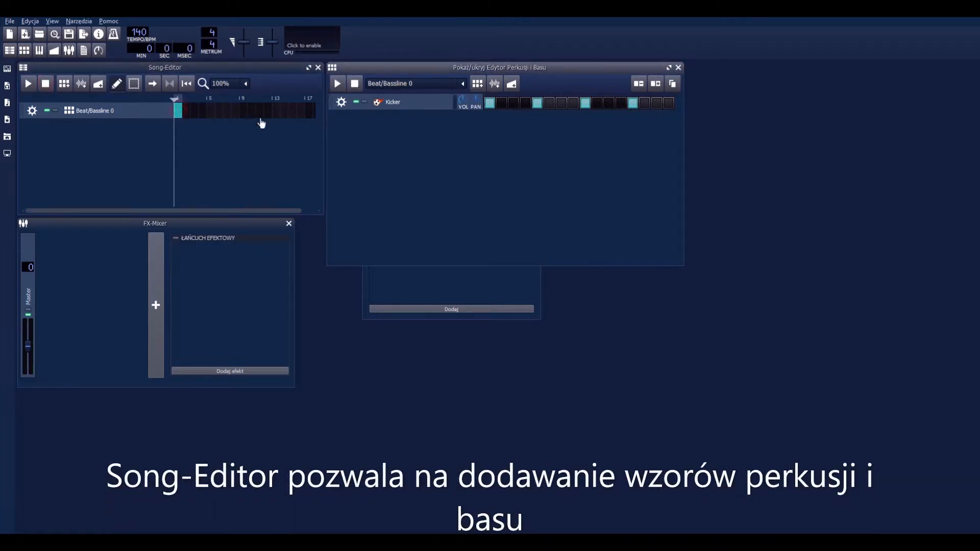
drag(179, 110, 306, 113)
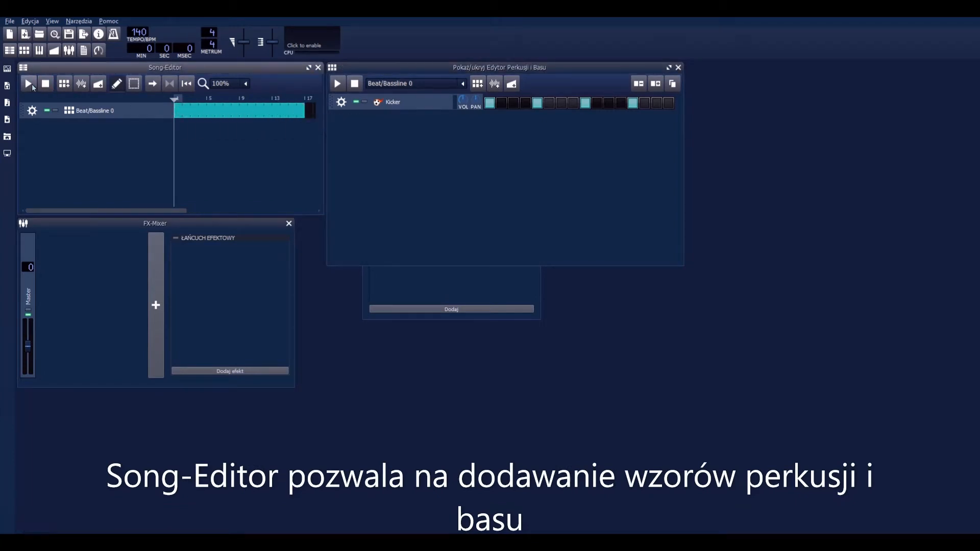
click(29, 83)
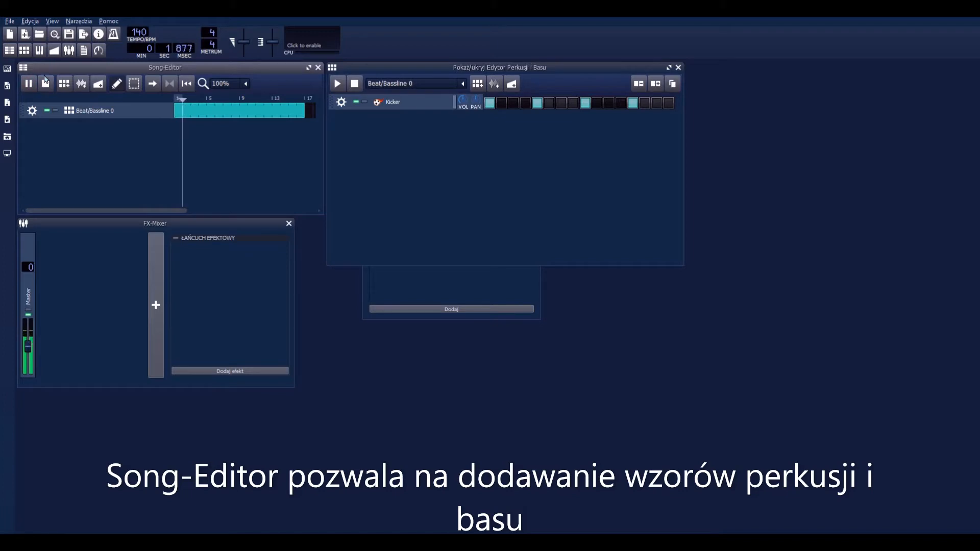
click(46, 86)
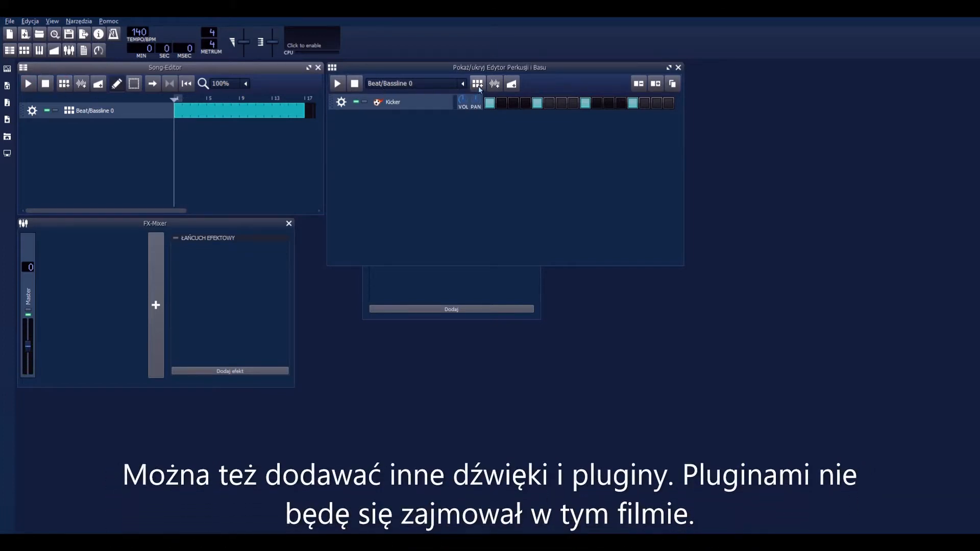
Step: Create a second beat/bassline pattern, audition the drum samples and add hihat_closed03.ogg as a track
click(477, 85)
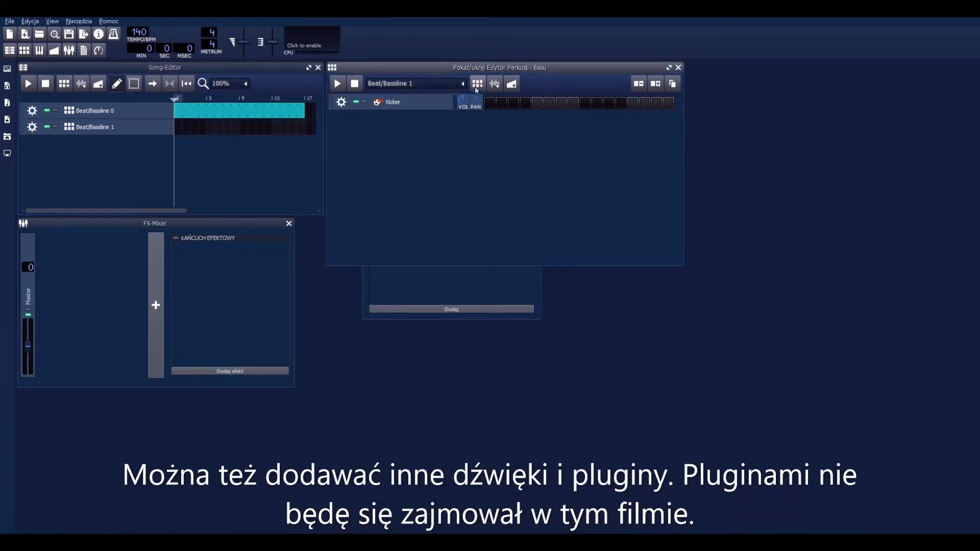
click(8, 104)
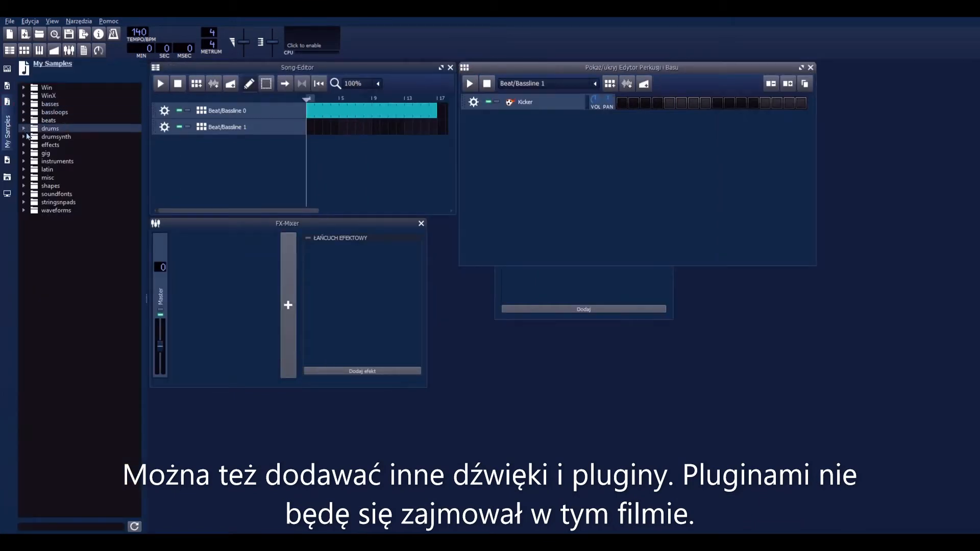
click(24, 130)
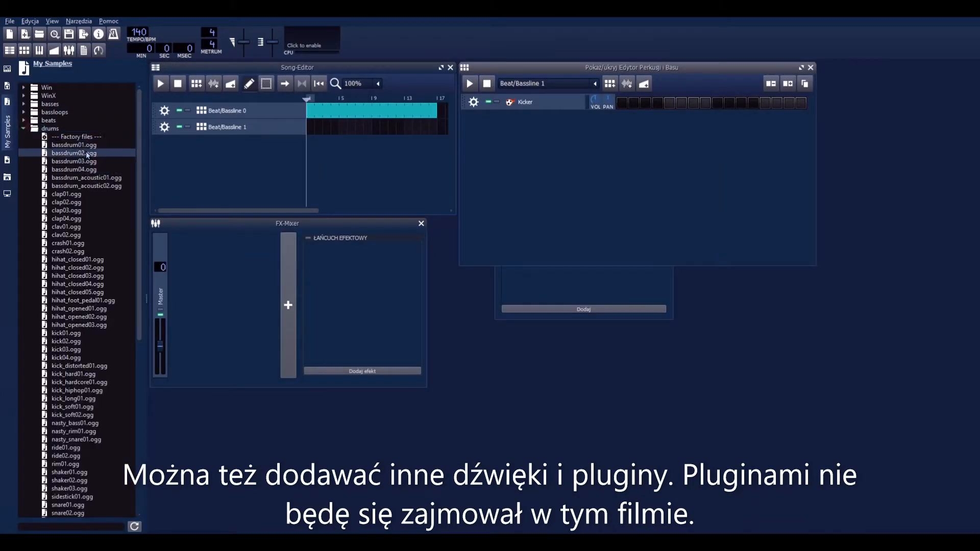
click(86, 186)
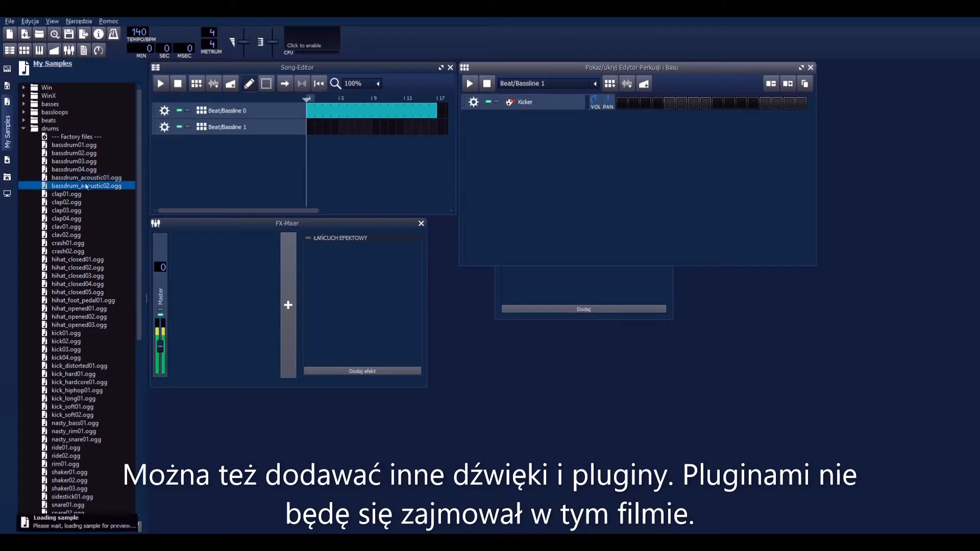
click(100, 260)
double_click(95, 276)
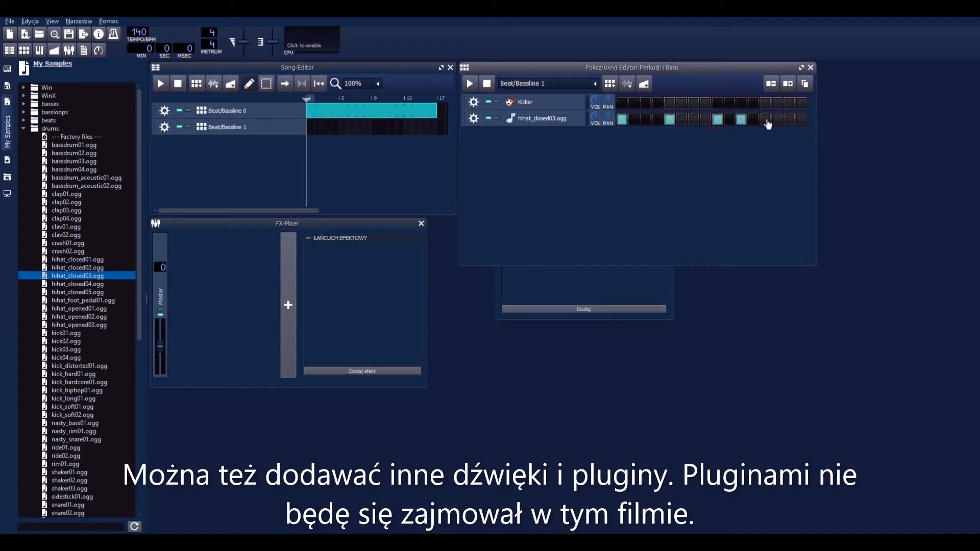
Step: Place hihat_closed03.ogg hits on steps 1, 5, 9, 11 and 13 to 16 of Beat/Bassline 1 and preview the pattern
click(789, 120)
click(801, 120)
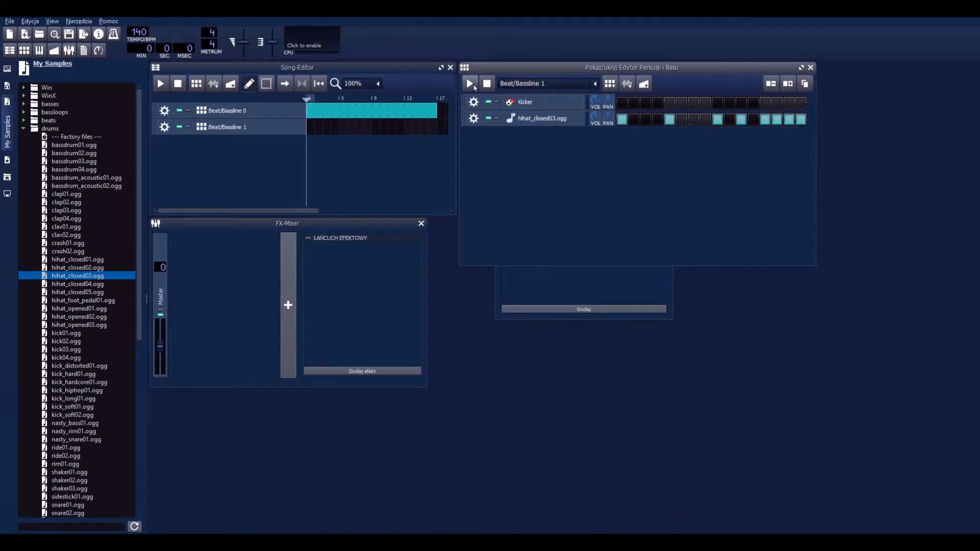
click(472, 84)
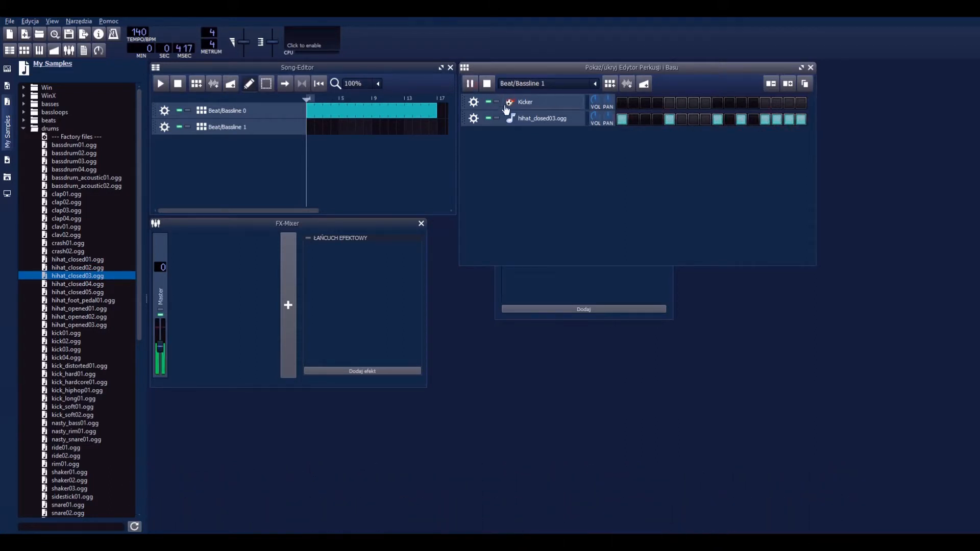
click(488, 84)
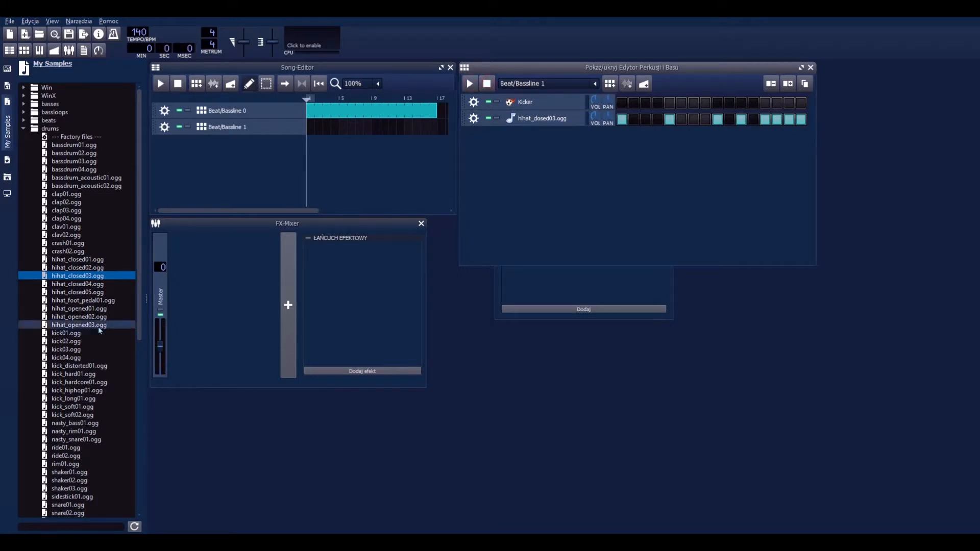
Step: Place Beat/Bassline 1 in the song at bars 4, 8, 12 and 16 and preview the song
click(335, 131)
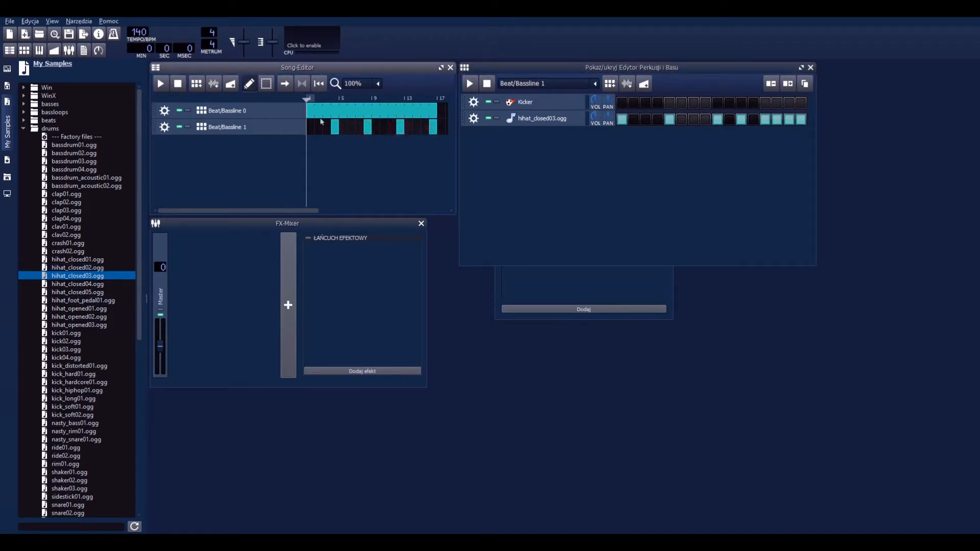
click(155, 85)
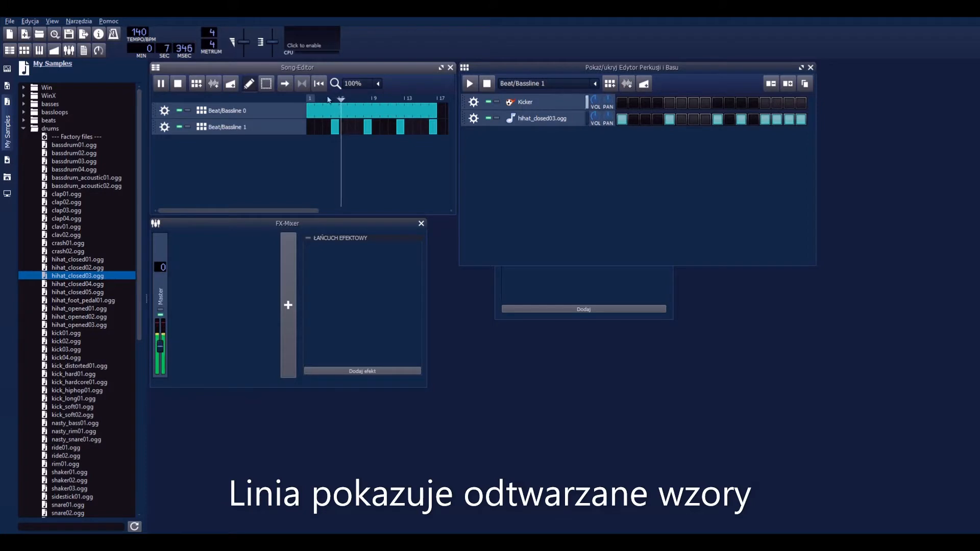
click(178, 84)
Step: Switch the pattern editor to Beat/Bassline 0, audition the snare samples and add snare03.ogg as a track
click(521, 85)
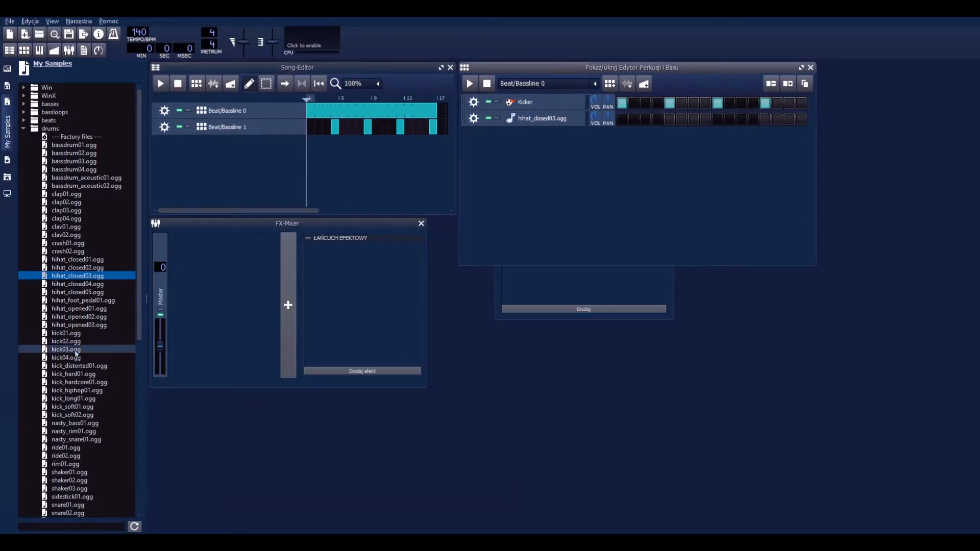
scroll(83, 366, down, 4)
click(84, 367)
scroll(85, 369, down, 3)
click(81, 343)
click(81, 366)
click(81, 342)
click(79, 334)
double_click(78, 349)
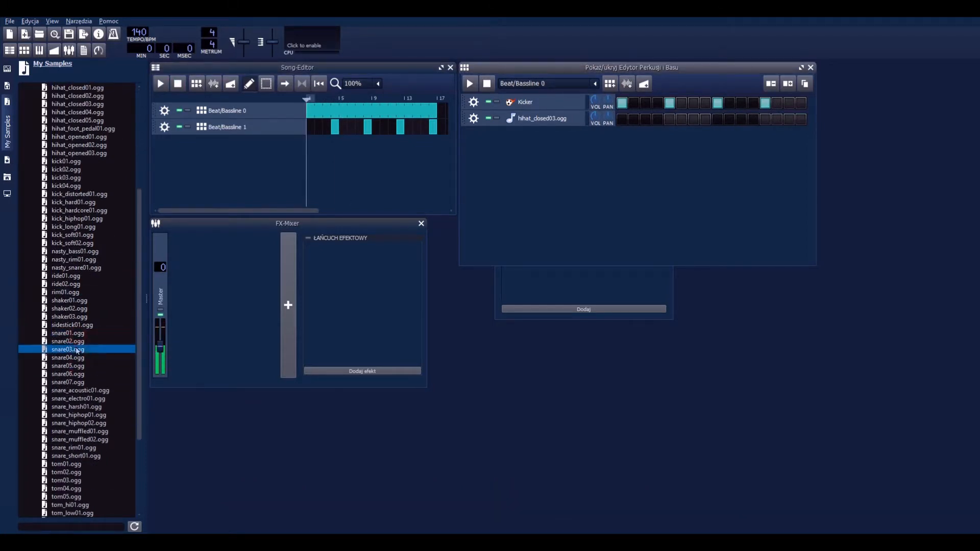
Step: Add snare01.ogg, place snare03 hits on steps 1, 5, 7, 15 and snare01 hits on 3, 9, 11, 13, and preview the pattern
double_click(78, 334)
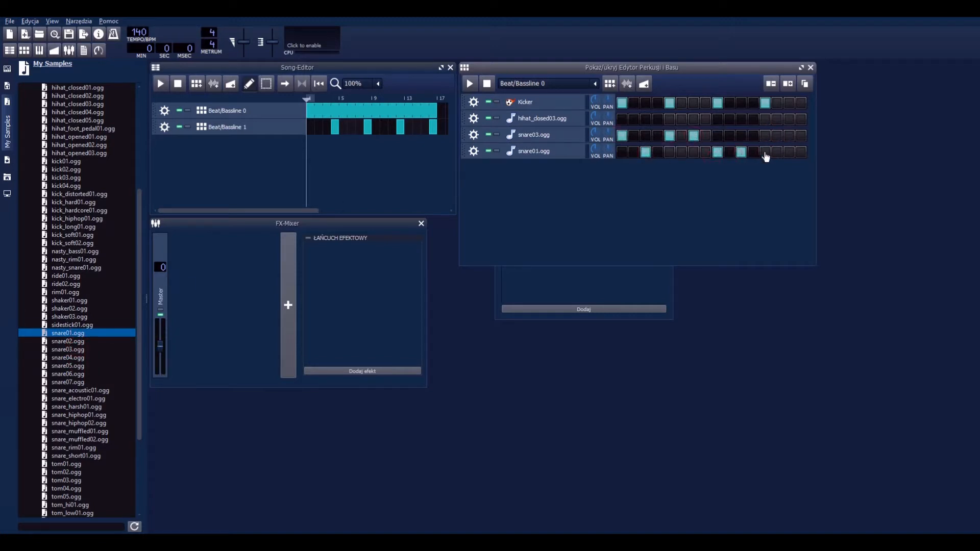
click(470, 84)
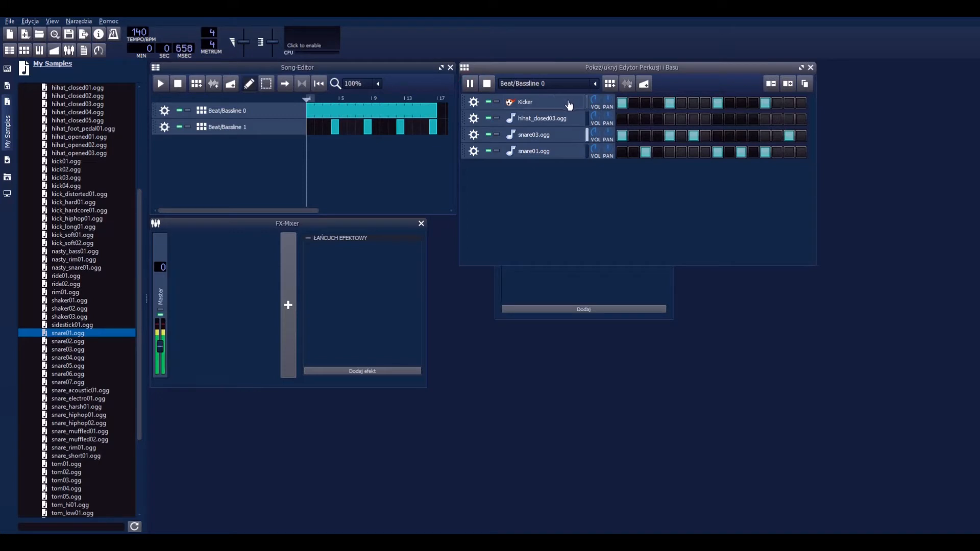
click(488, 84)
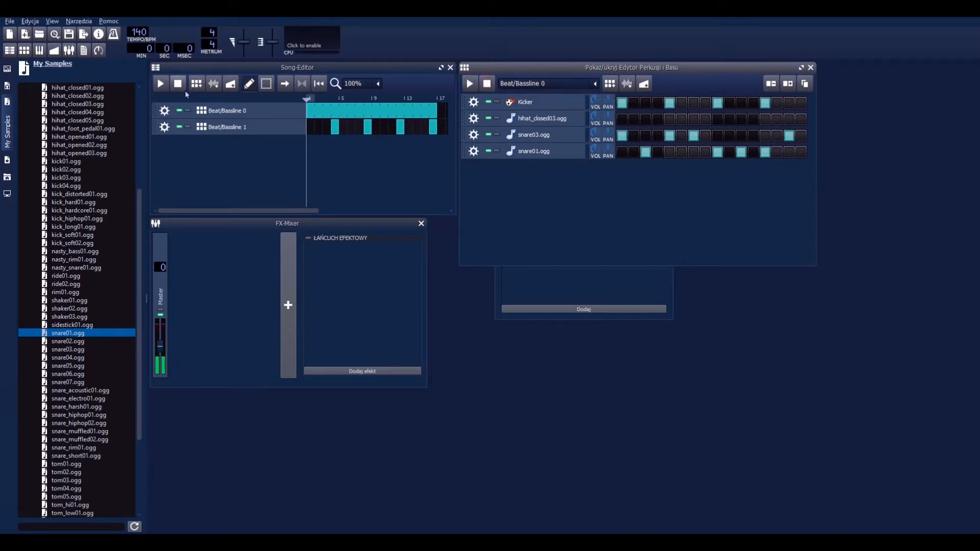
Step: Raise the Kicker instrument's volume slightly in its settings and preview Beat/Bassline 0
click(578, 107)
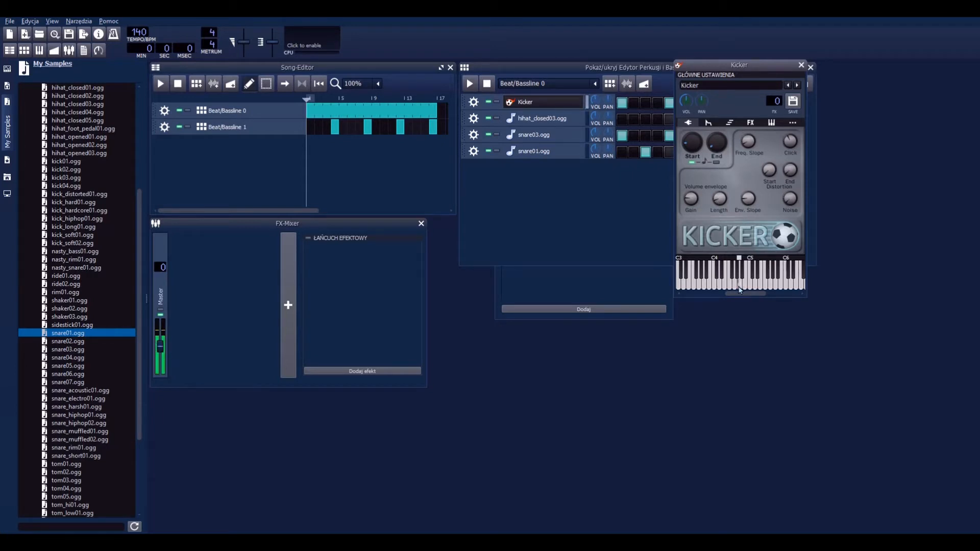
drag(686, 100, 686, 96)
click(801, 65)
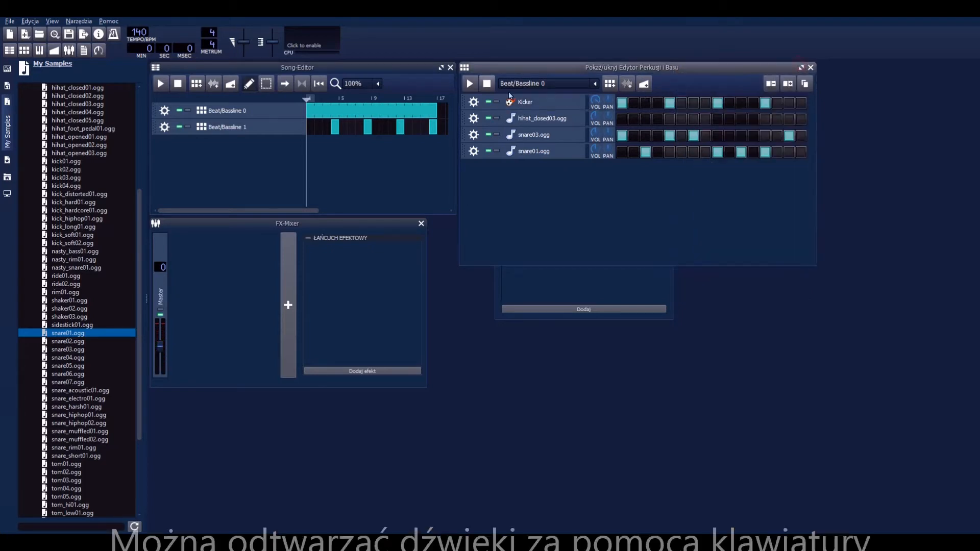
click(470, 83)
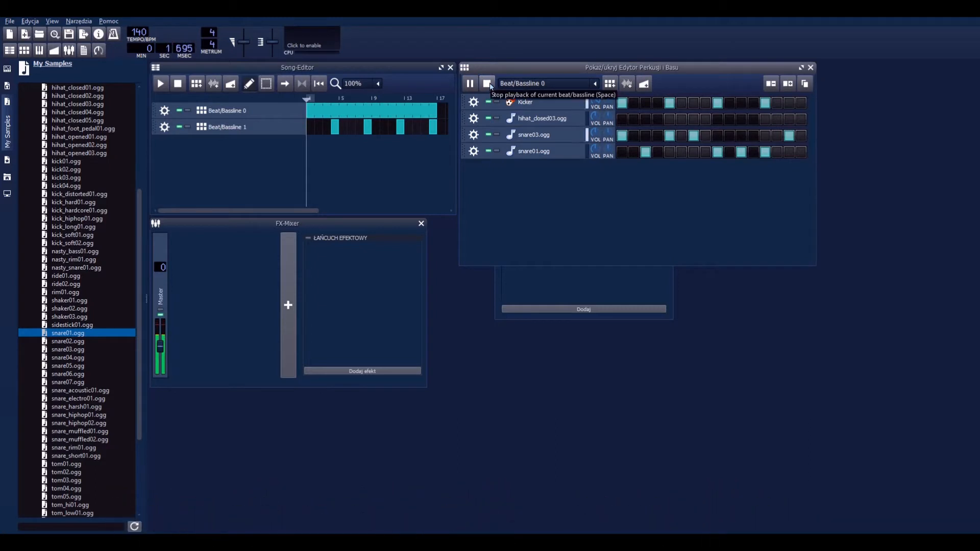
click(488, 84)
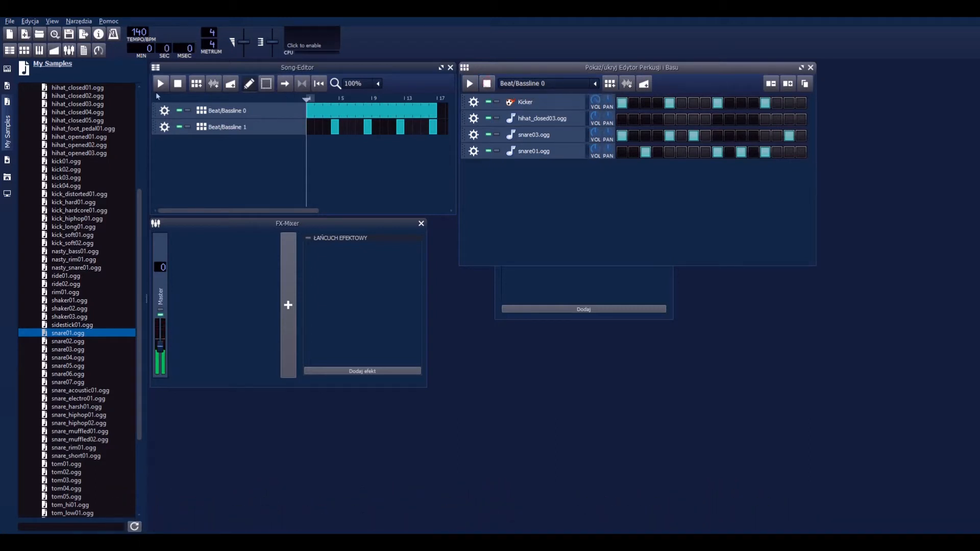
Step: Adjust the panning of the snare03.ogg and snare01.ogg tracks while the song plays, and stop playback
click(160, 84)
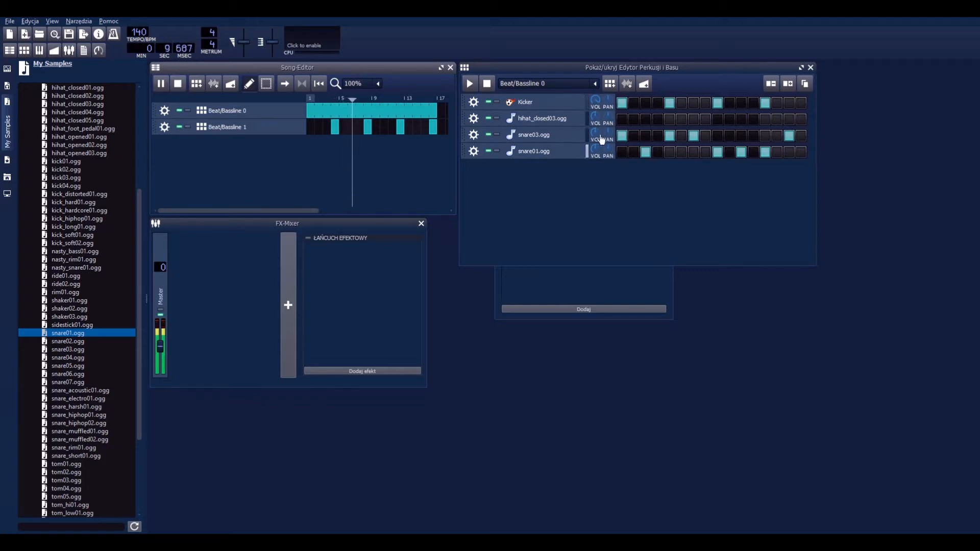
drag(595, 134, 607, 153)
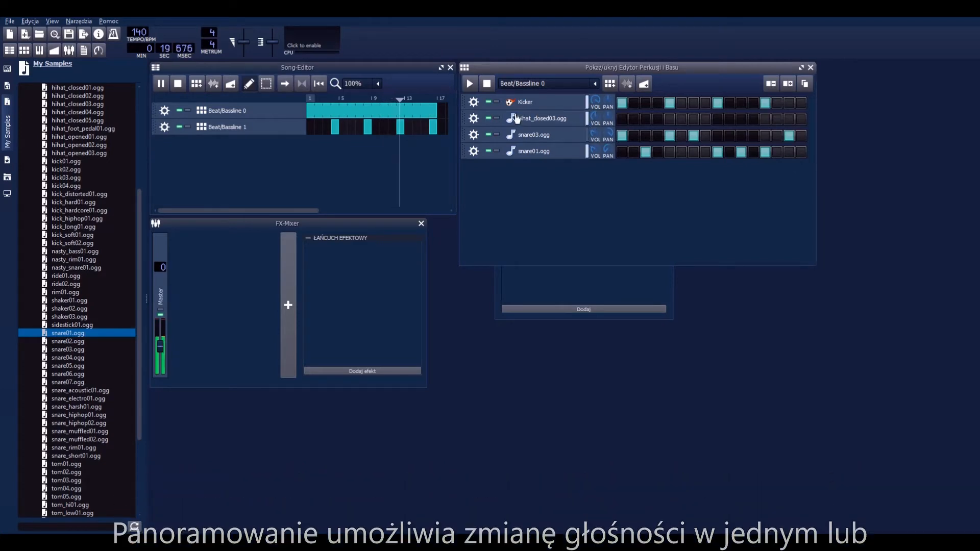
click(178, 84)
Step: Add the wood01.ogg drum sample as a track and create a third beat/bassline pattern
scroll(90, 292, down, 5)
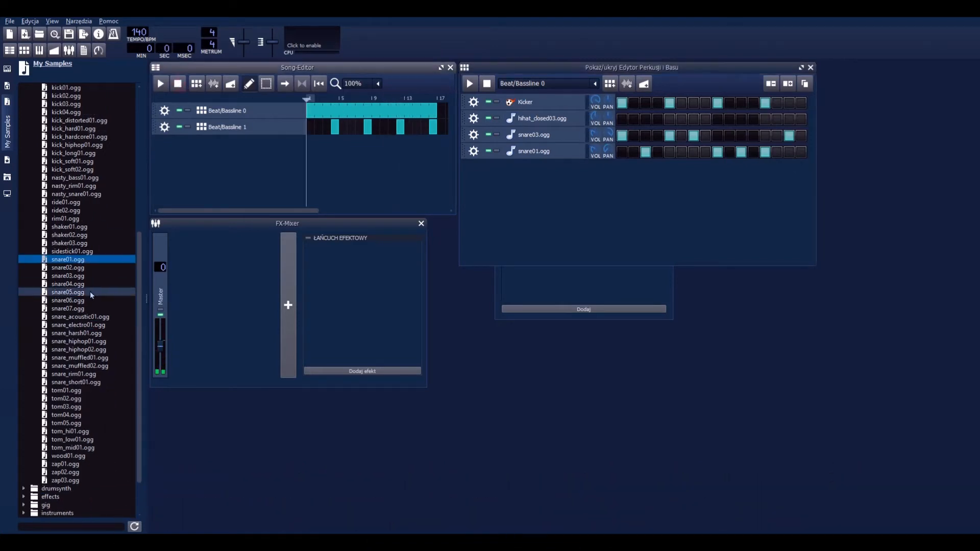
click(103, 398)
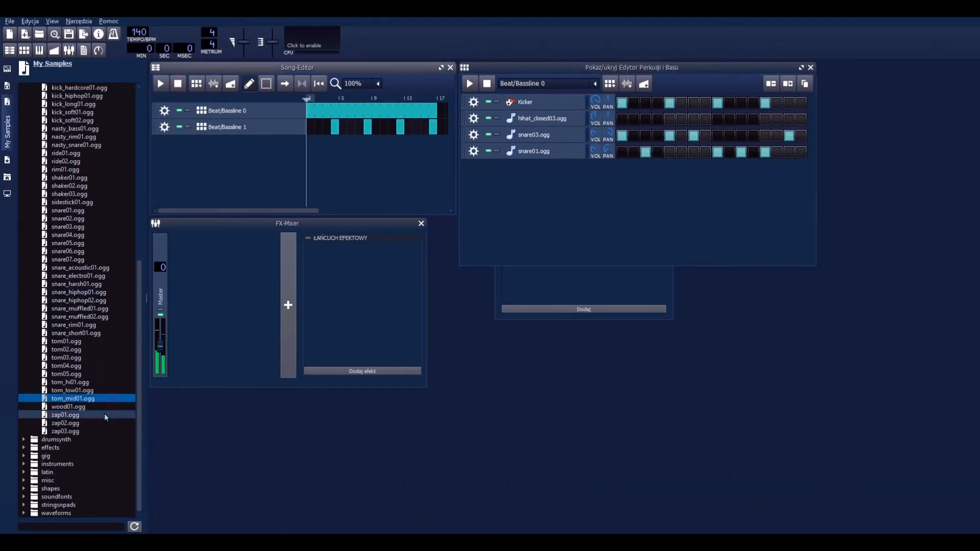
double_click(103, 407)
click(610, 84)
Step: Place wood01.ogg hits on steps 1, 2, 5, 6, 9, 10 and 13–16 of Beat/Bassline 2 while previewing the pattern
key(space)
click(621, 168)
click(634, 169)
click(669, 168)
click(681, 168)
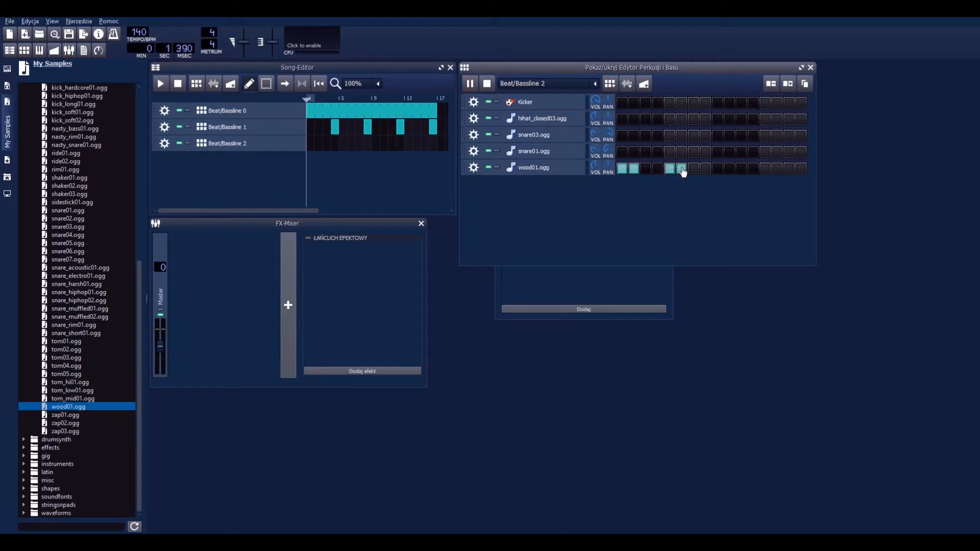
click(717, 168)
click(729, 168)
click(765, 168)
click(776, 169)
click(790, 168)
click(801, 168)
Step: Place Beat/Bassline 2 blocks at bars 2, 6, 10 and 14 in the Song-Editor and play the song
click(320, 145)
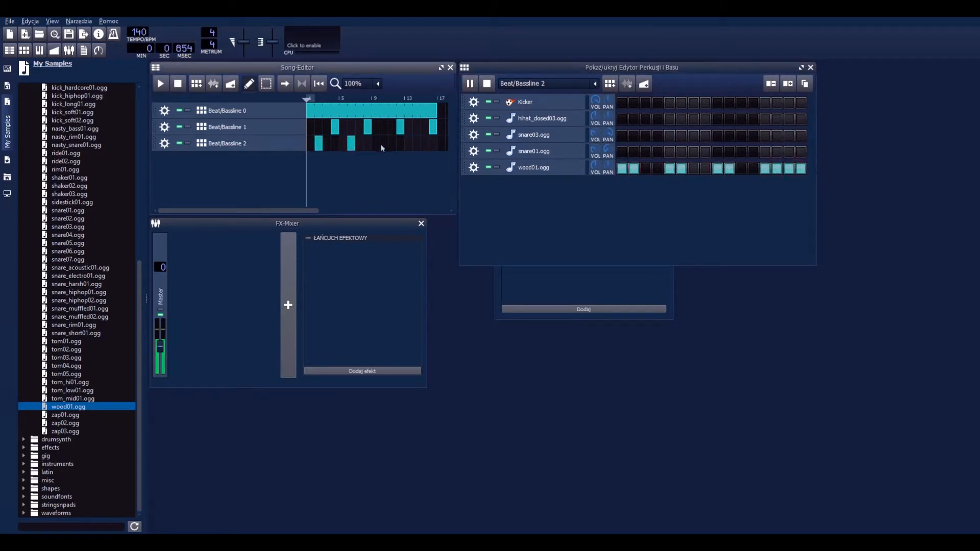
key(space)
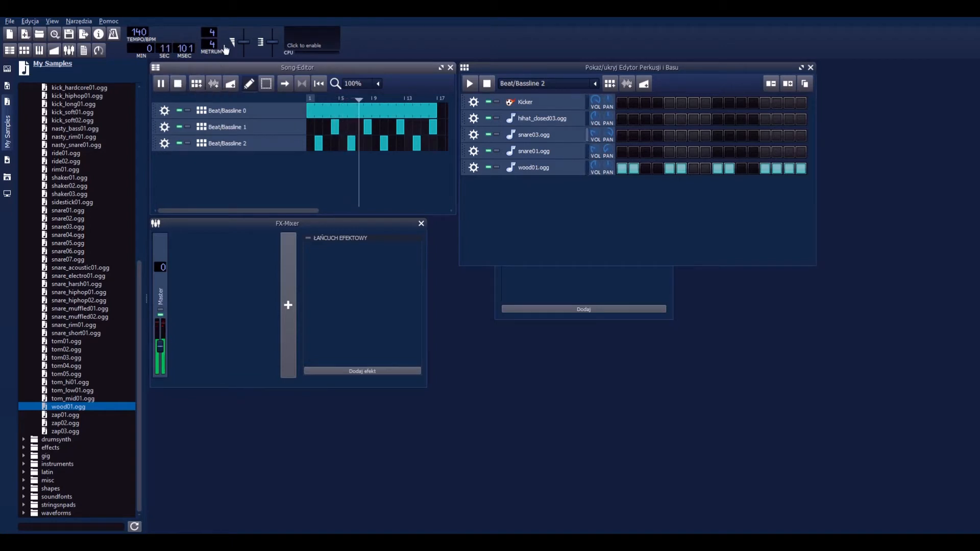
Step: Try the master volume and master pitch controls during playback, enable the output waveform display, and stop the song
drag(244, 45, 276, 46)
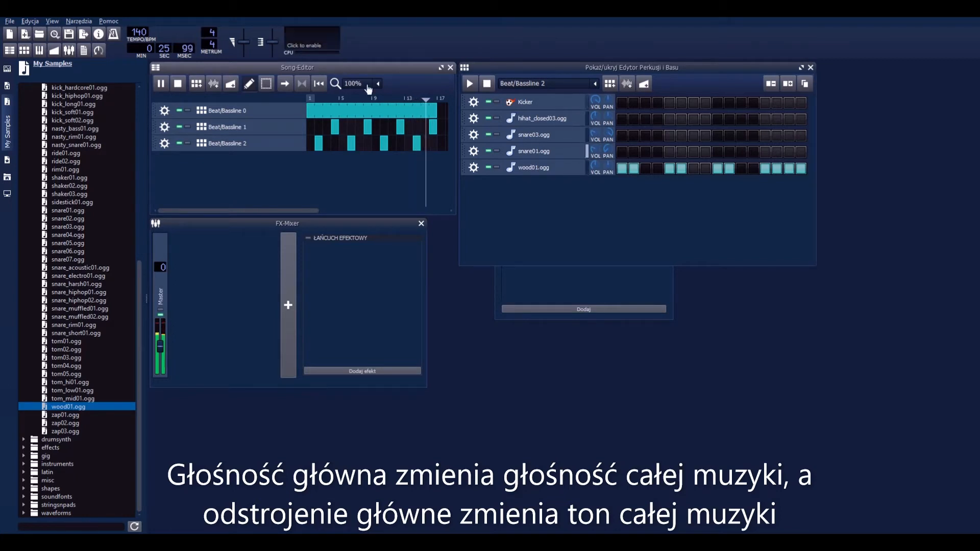
click(284, 47)
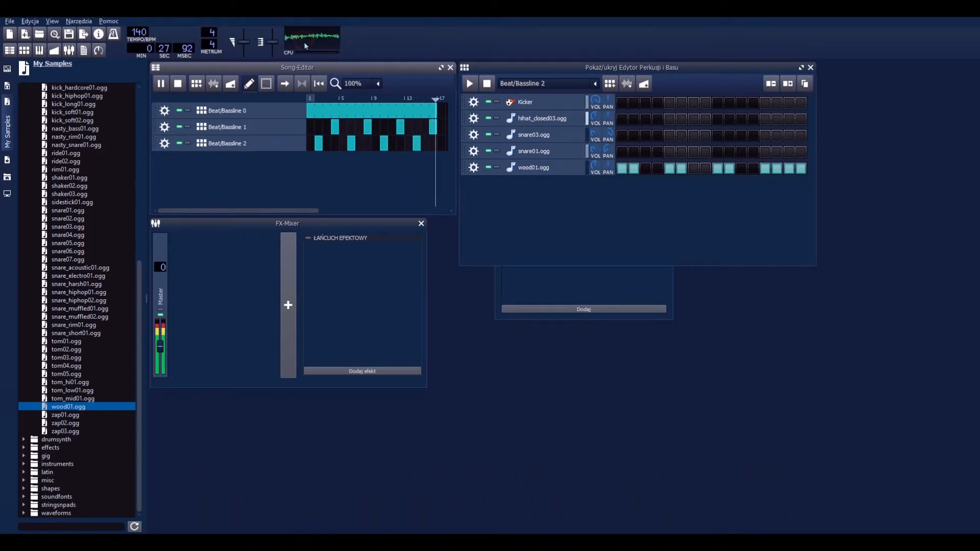
click(182, 85)
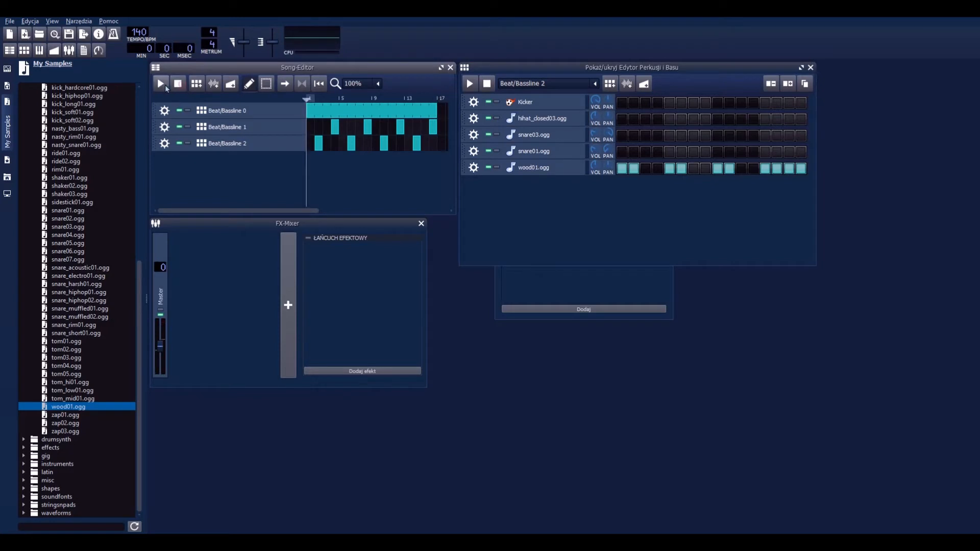
Step: Vary the tempo during playback and restore 140 BPM, and change the time signature to 2/4 and back to 4/4
click(164, 85)
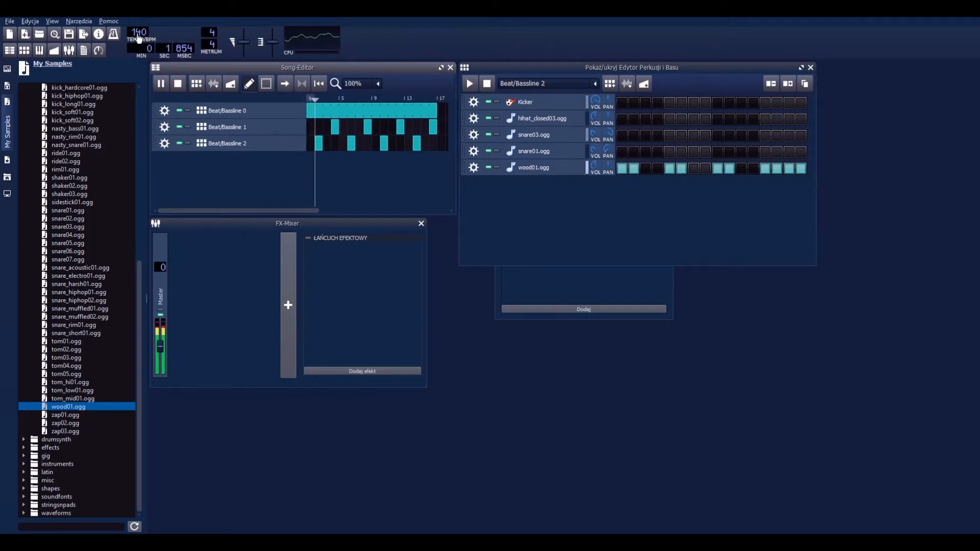
mouse_move(137, 33)
mouse_down()
mouse_move(137, 51)
mouse_move(137, 27)
mouse_move(137, 42)
mouse_up()
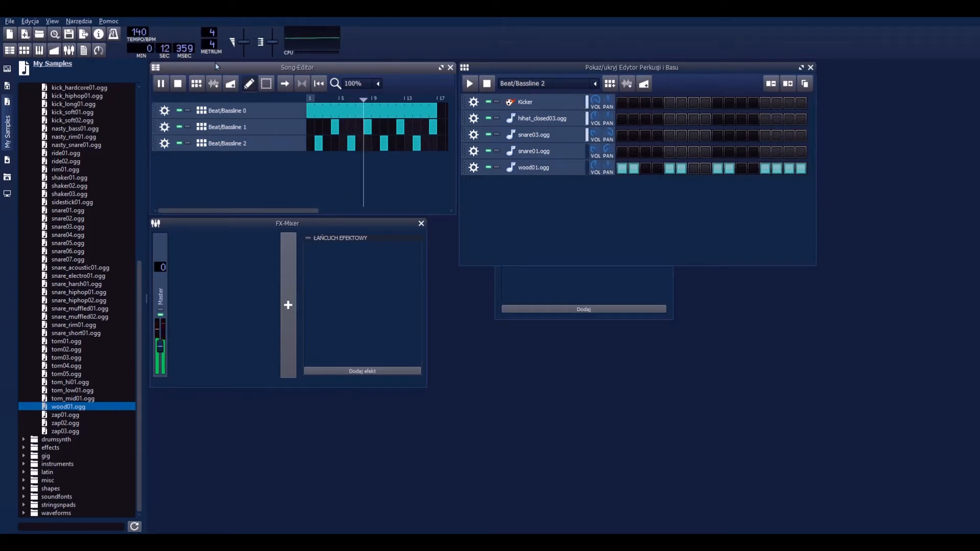
click(486, 84)
scroll(209, 35, down, 2)
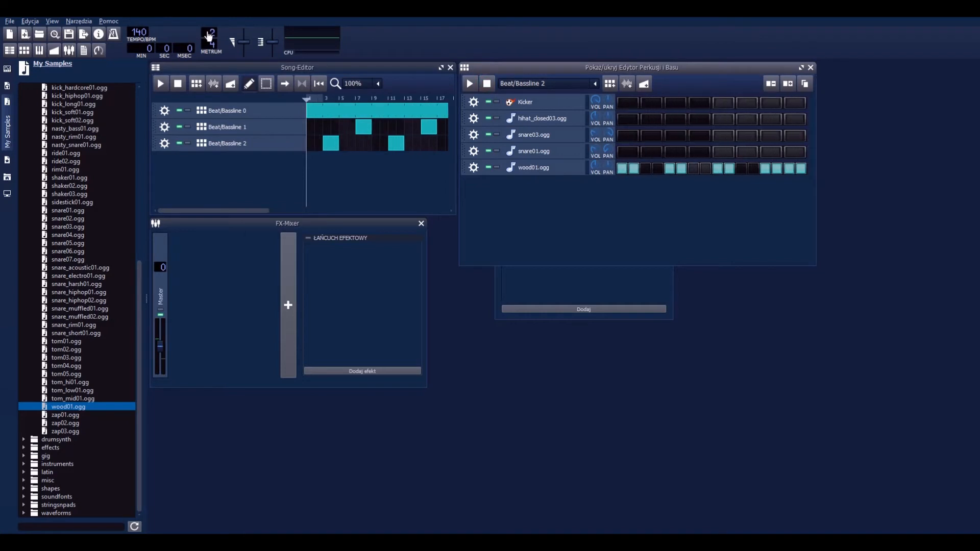
scroll(209, 35, up, 2)
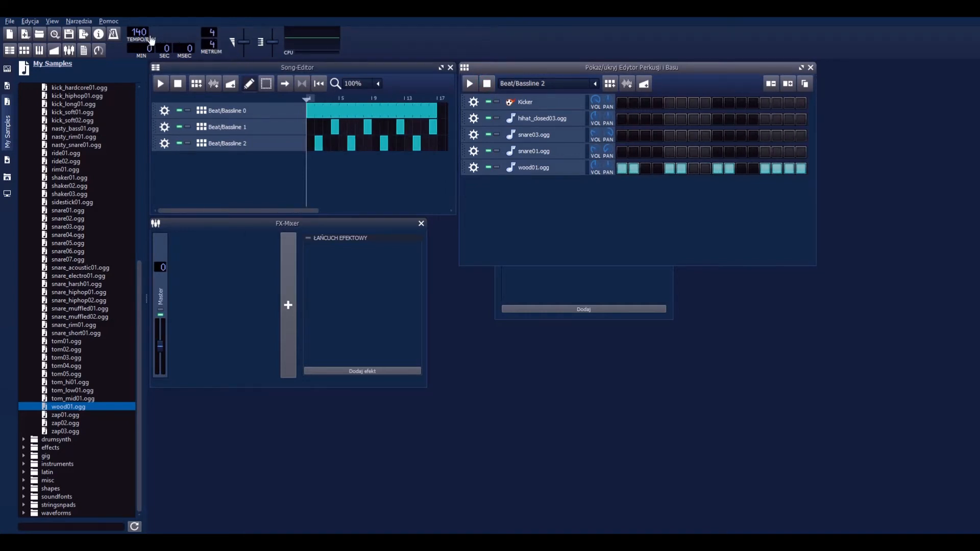
Step: Start a new project without saving the current one and open the Beat+Bassline Editor
click(9, 21)
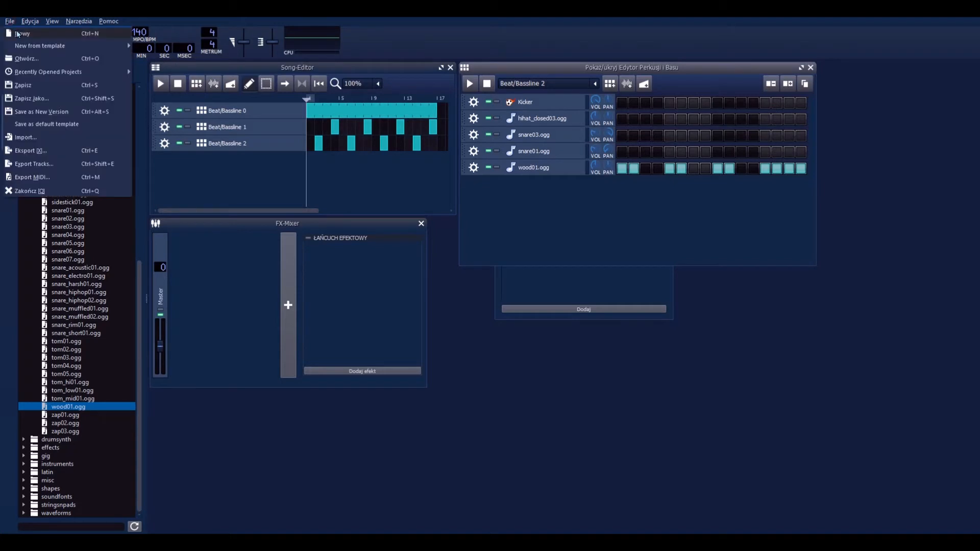
click(23, 30)
click(540, 284)
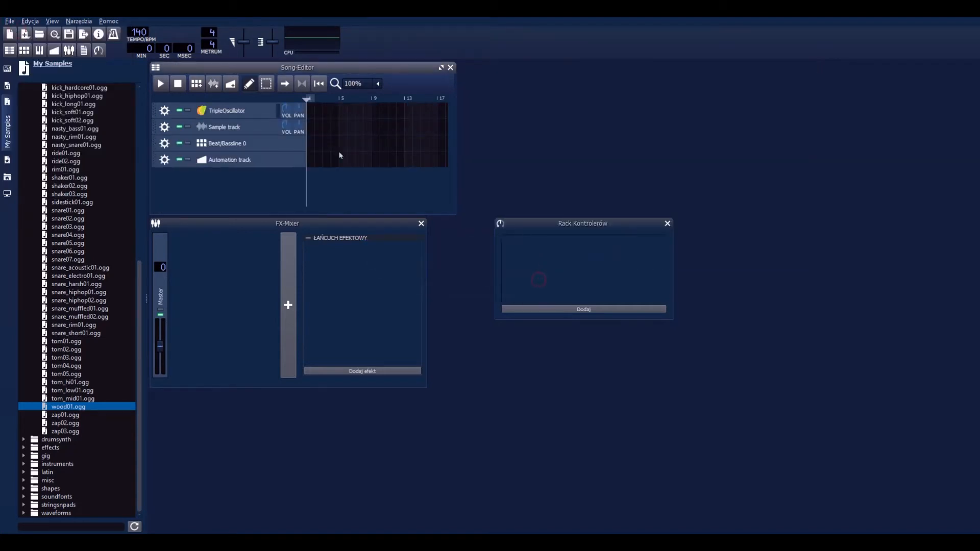
click(28, 50)
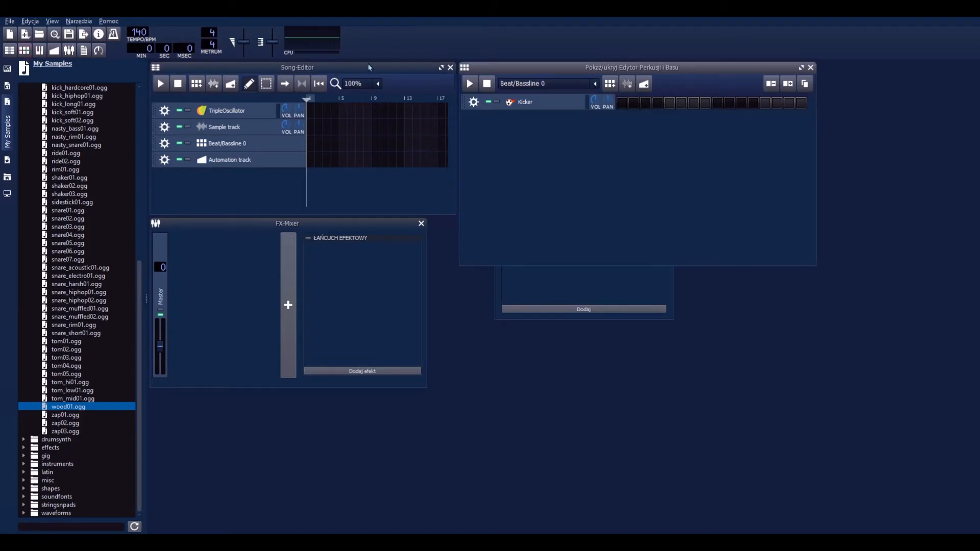
Step: Set the time signature to 6/4 and place Kicker hits on steps 1, 5, 9, 13, 17 and 21
scroll(209, 35, up, 1)
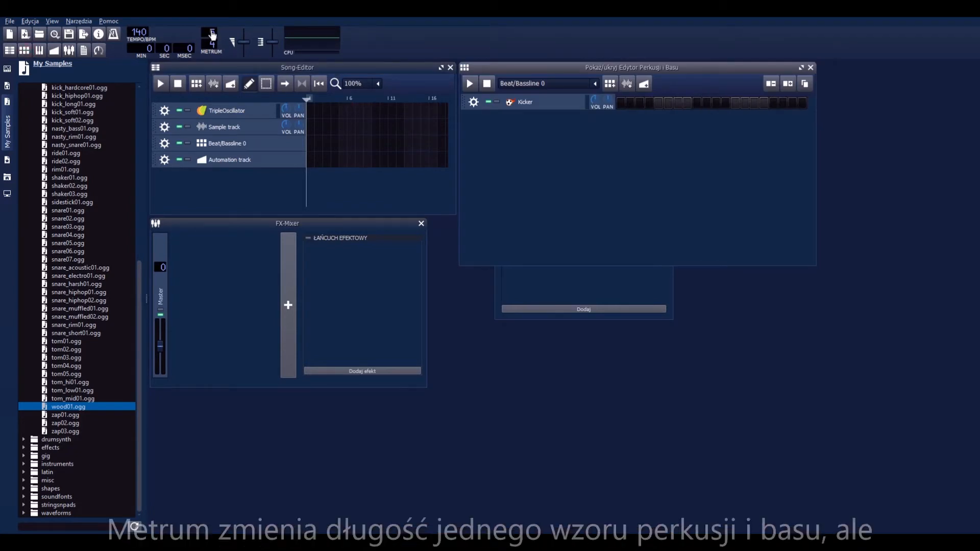
scroll(211, 34, up, 1)
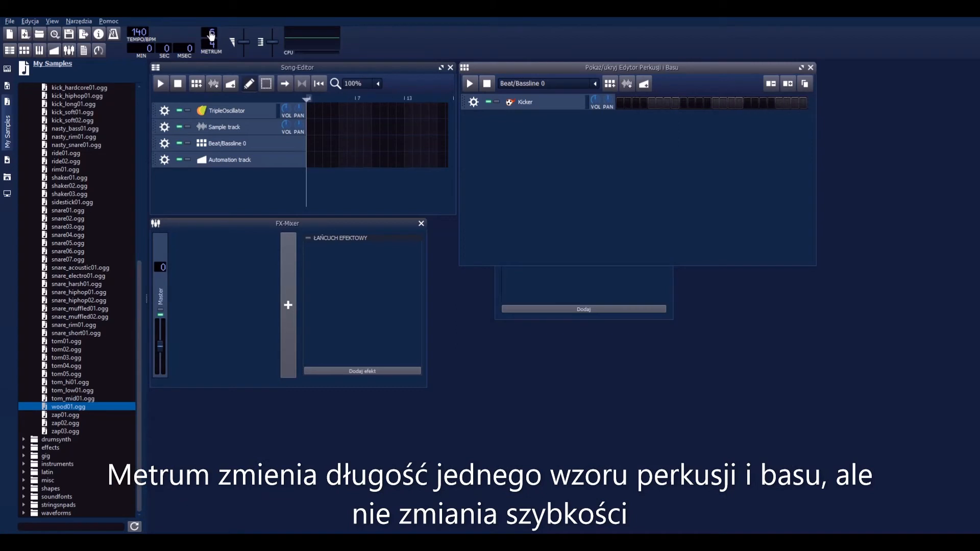
scroll(211, 35, up, 1)
scroll(211, 36, down, 1)
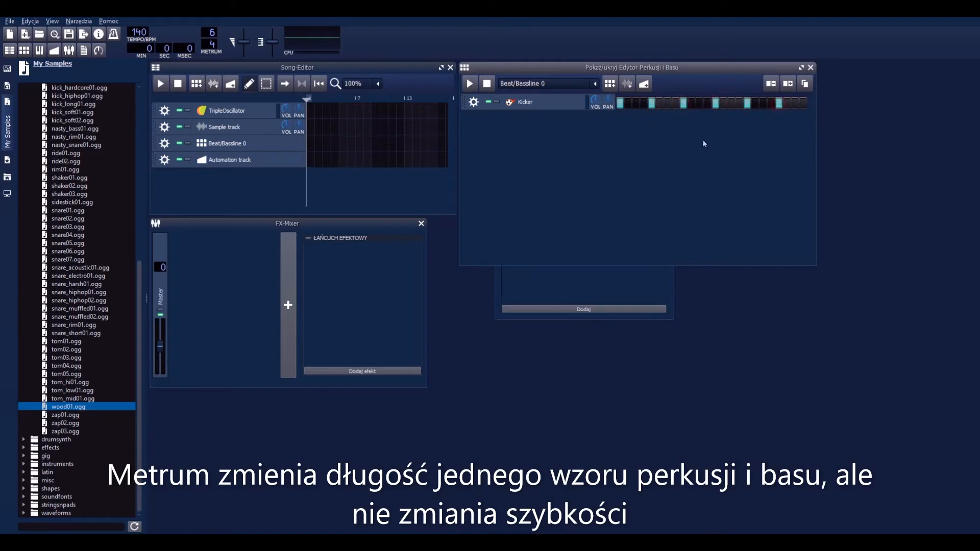
Step: Add the ride01.ogg sample as a track, preview the pattern with a ride hit on step 1, and clear the hits
double_click(79, 152)
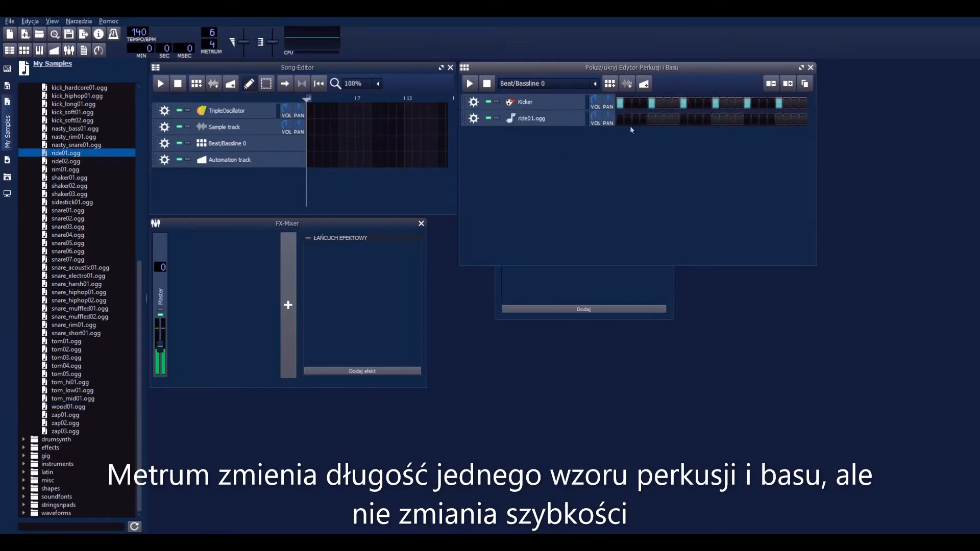
key(space)
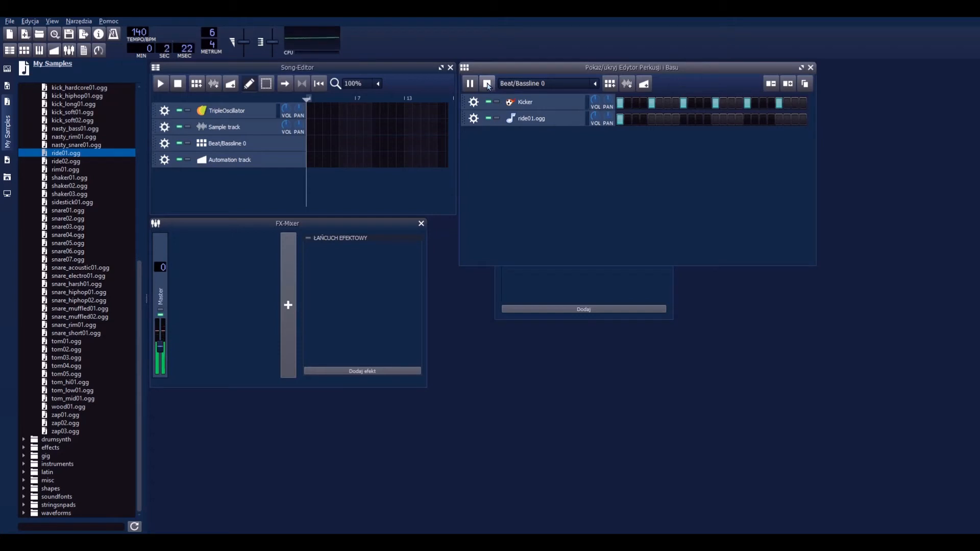
click(489, 86)
click(619, 121)
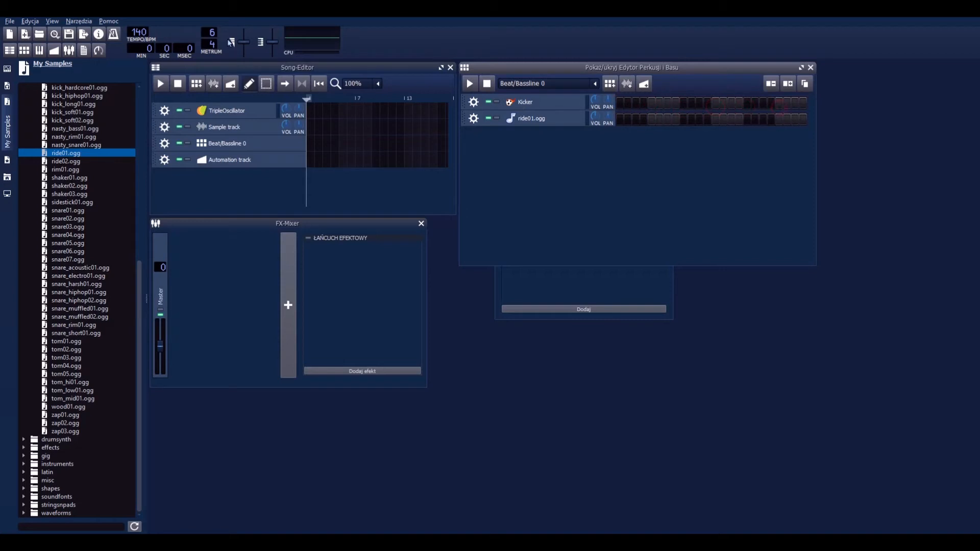
Step: Set the time signature to 2/4, place Kicker hits on steps 1 and 5 and a ride01.ogg hit on step 1, and preview the pattern
scroll(213, 33, down, 5)
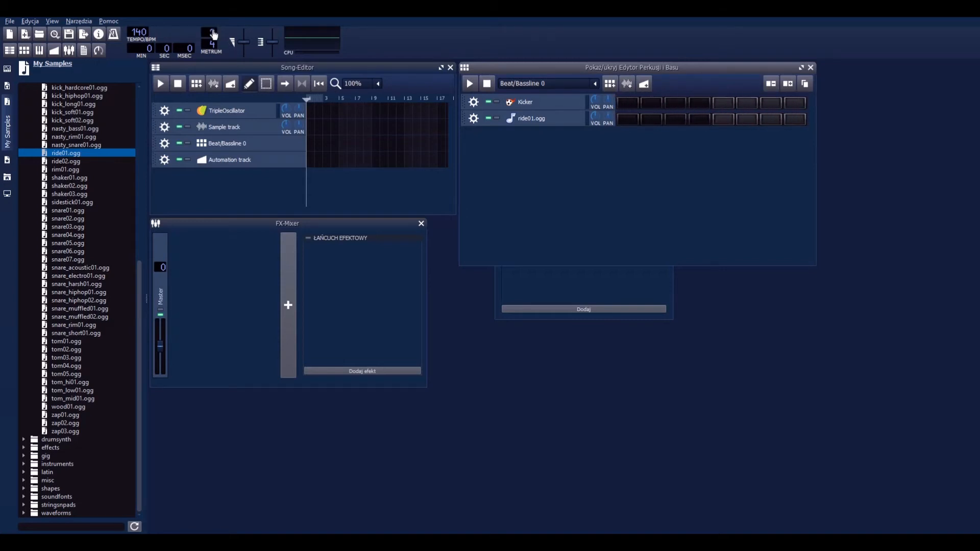
click(630, 104)
click(723, 103)
click(628, 119)
click(469, 85)
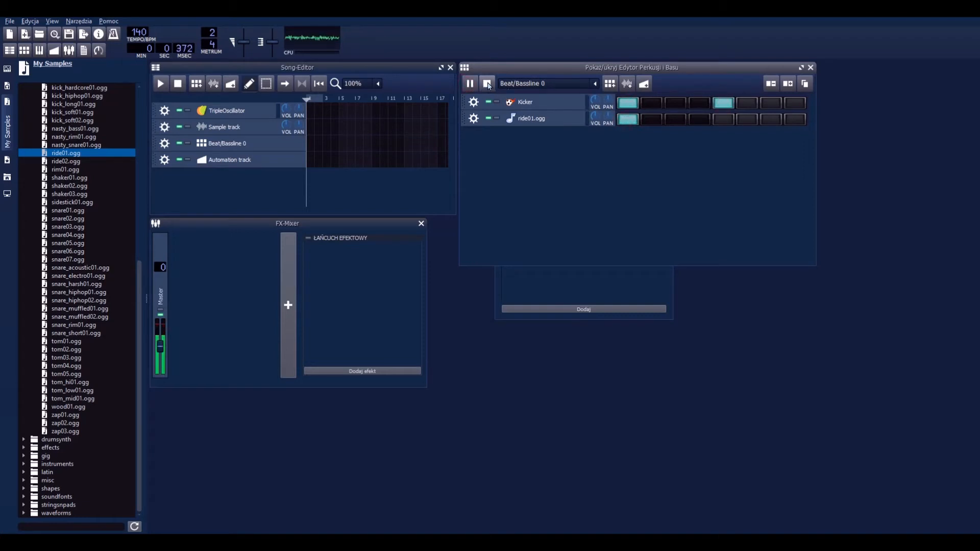
click(488, 85)
Step: Clear the ride01.ogg and Kicker hits from Beat/Bassline 0
click(631, 119)
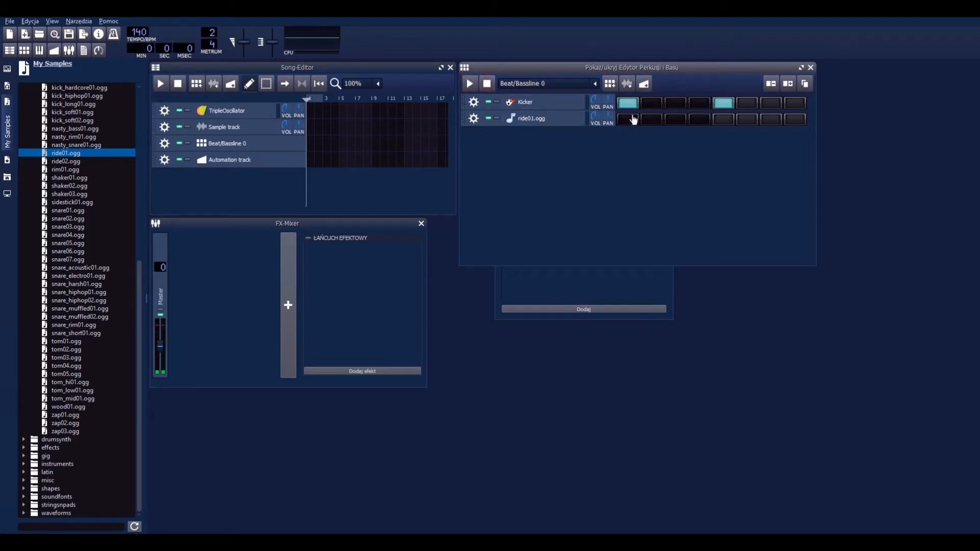
click(629, 103)
click(722, 103)
Step: Play the empty Beat/Bassline 0 with the metronome on and set the time signature to 4/4
click(470, 88)
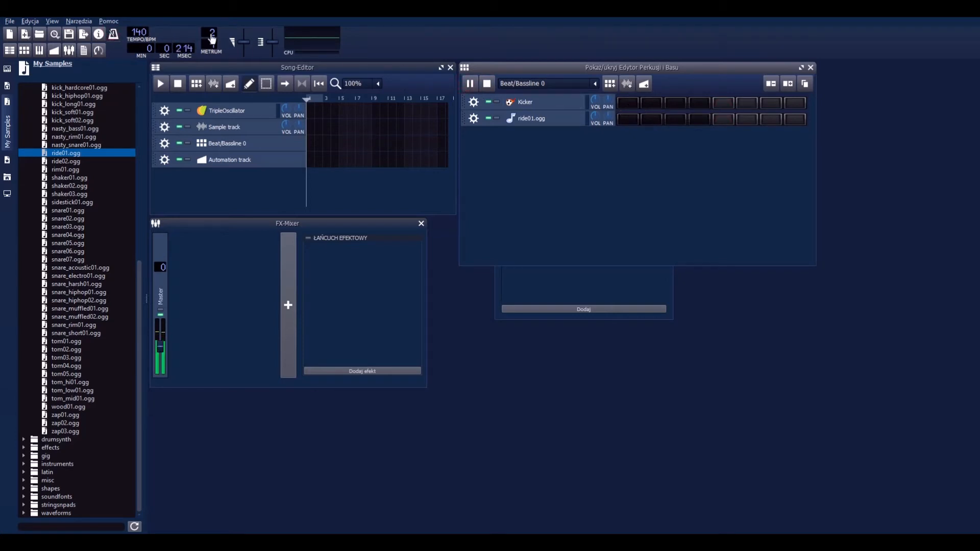
scroll(211, 36, up, 1)
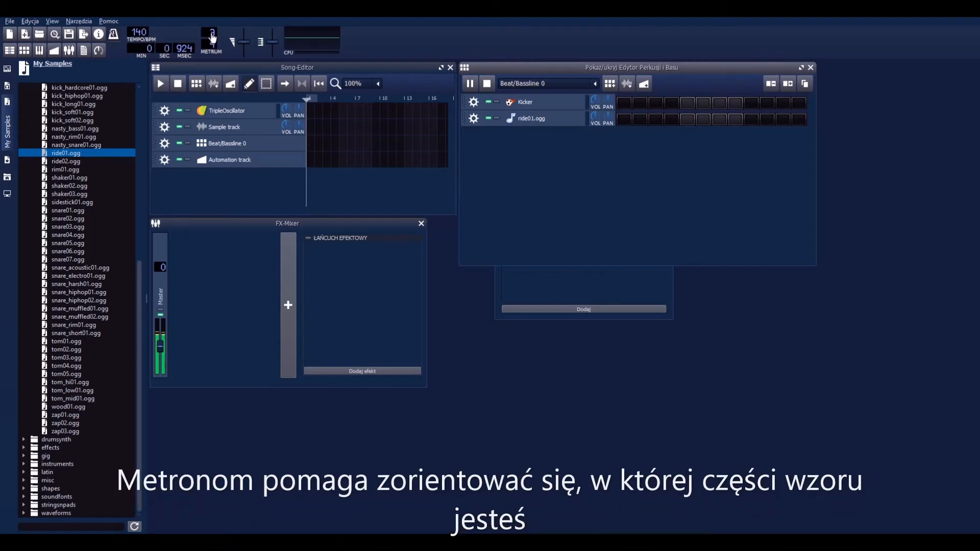
scroll(211, 35, up, 1)
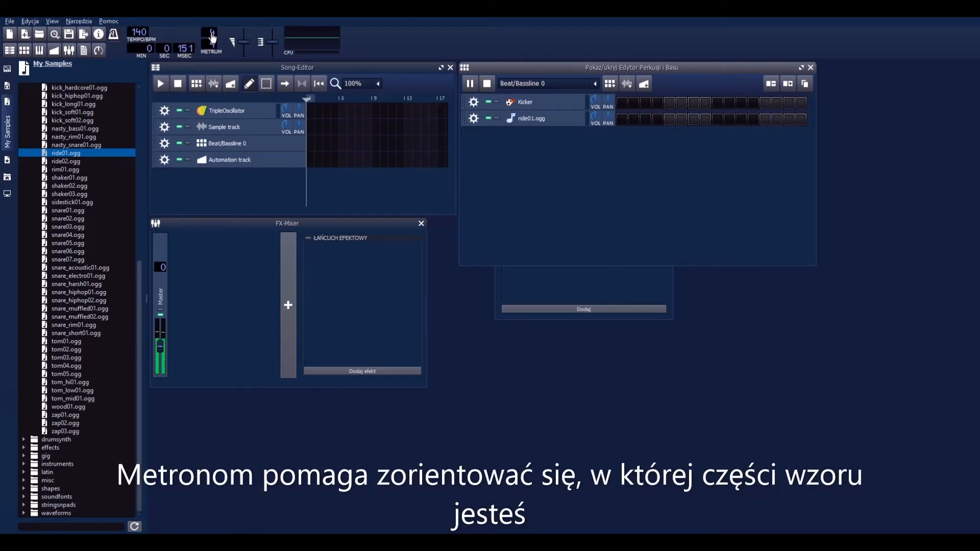
Step: Place Kicker hits on steps 1, 5, 9 and 13 during playback and remove those on steps 5 and 13
click(622, 103)
click(669, 103)
click(717, 103)
click(765, 103)
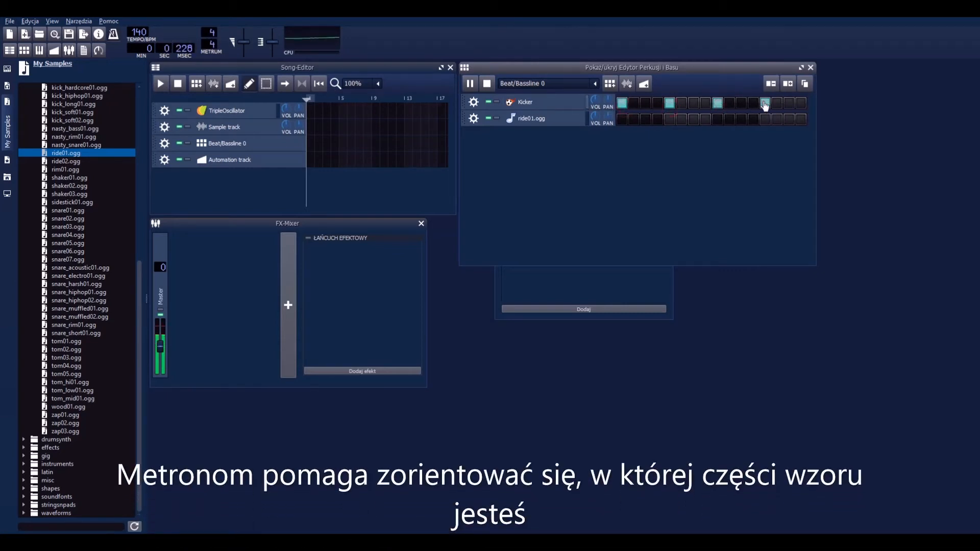
click(717, 104)
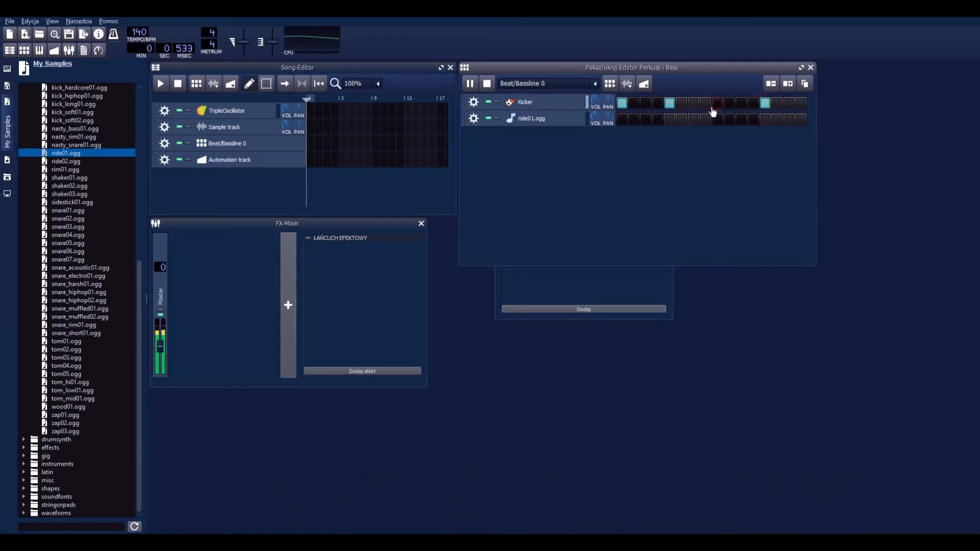
click(669, 103)
click(718, 103)
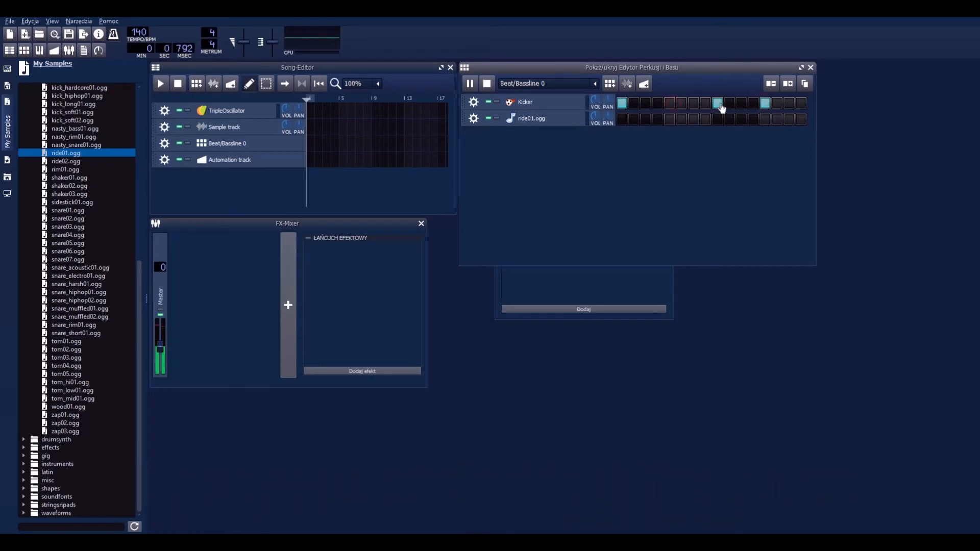
click(765, 104)
Step: Place ride01.ogg hits on steps 5, 6, 13 and 14 of Beat/Bassline 0 and stop playback
click(669, 119)
click(681, 119)
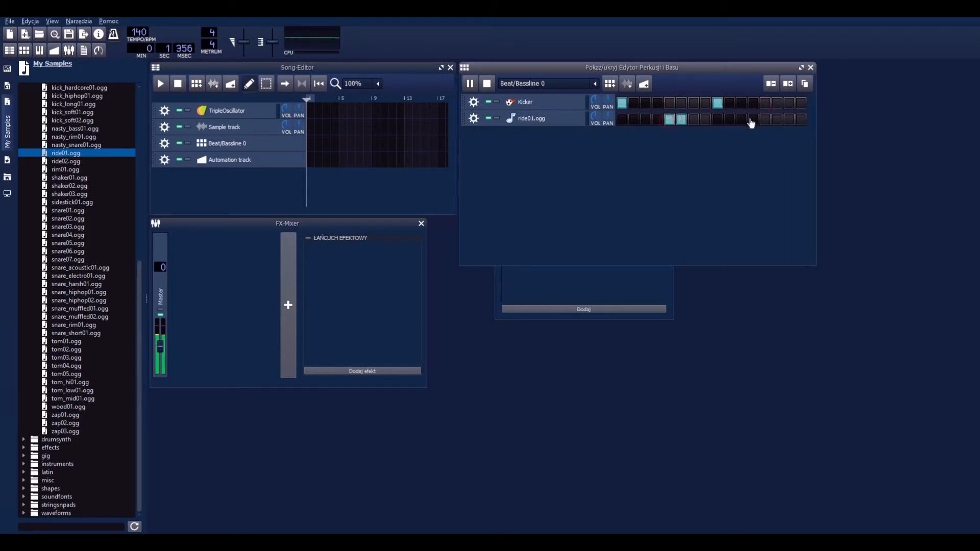
click(765, 119)
click(777, 119)
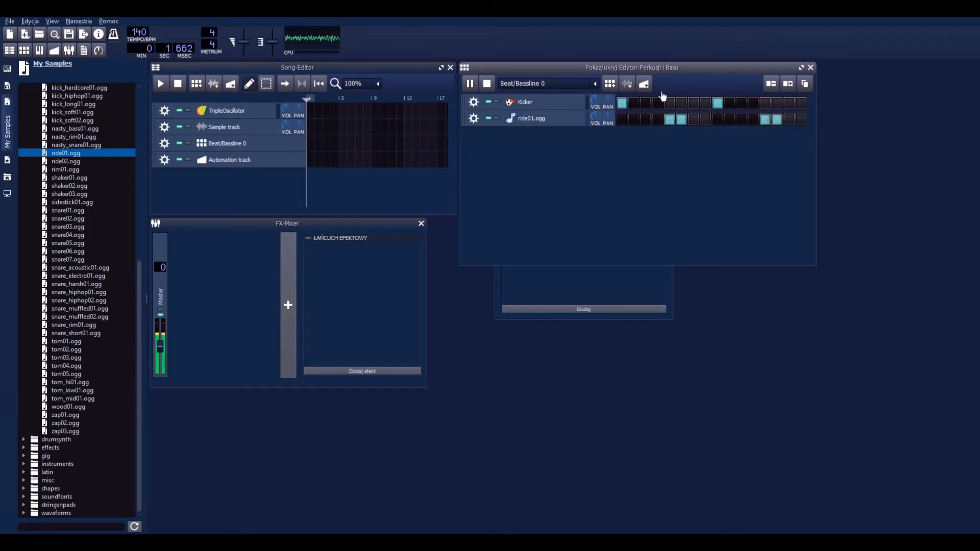
click(488, 85)
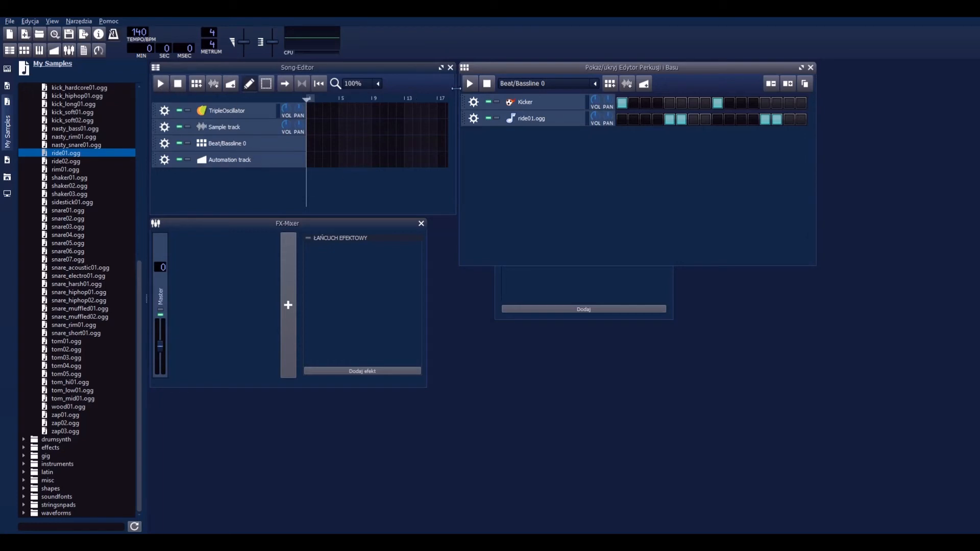
Step: Play the pattern while varying the Master channel's volume in the FX-Mixer, and stop playback
key(space)
mouse_move(160, 351)
mouse_down()
mouse_move(161, 332)
mouse_move(161, 354)
mouse_up()
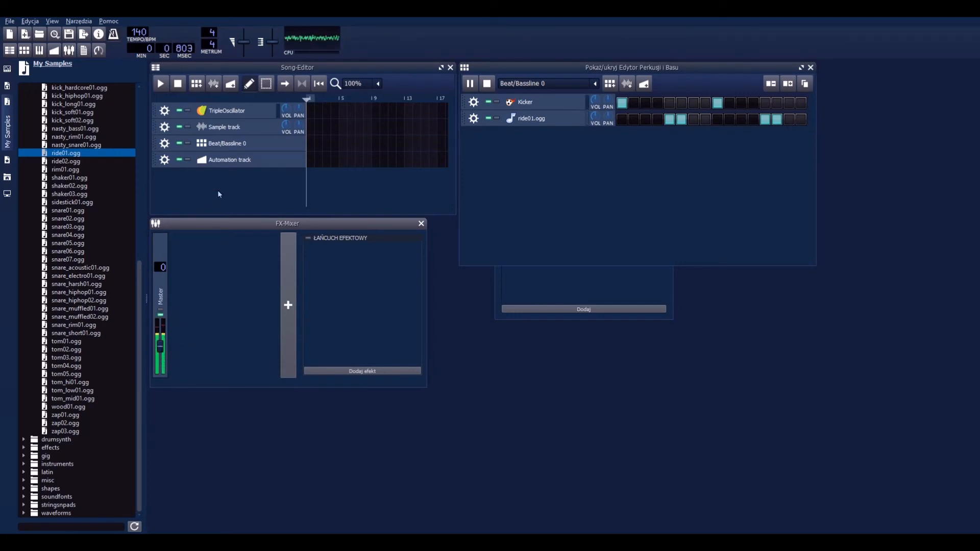
click(178, 83)
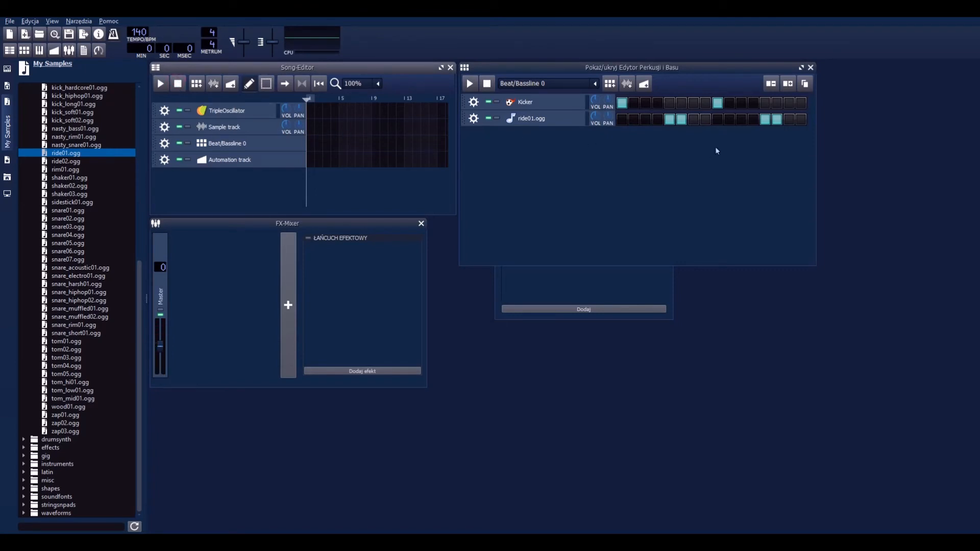
Step: Extend Beat/Bassline 0 to 48 steps and remove the extra steps again
click(788, 86)
click(789, 86)
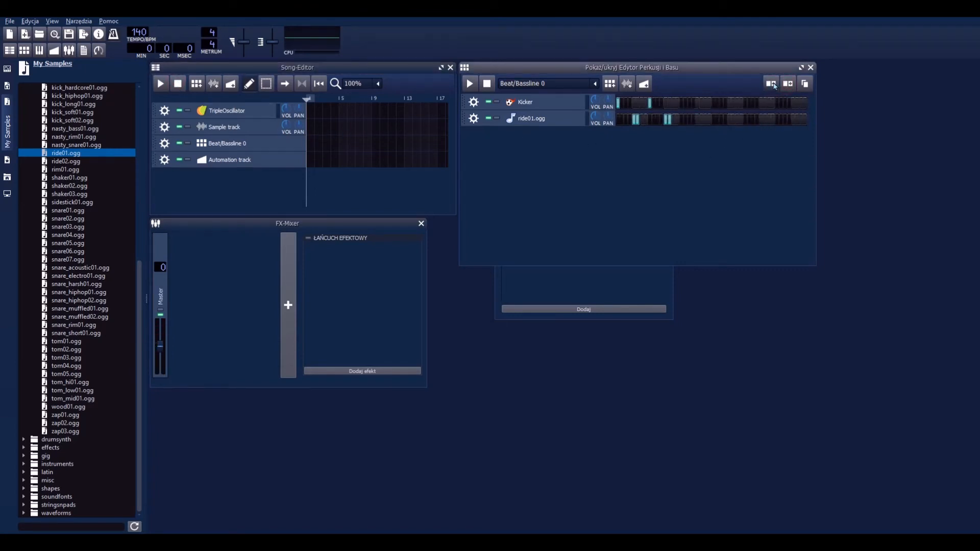
click(771, 86)
click(772, 86)
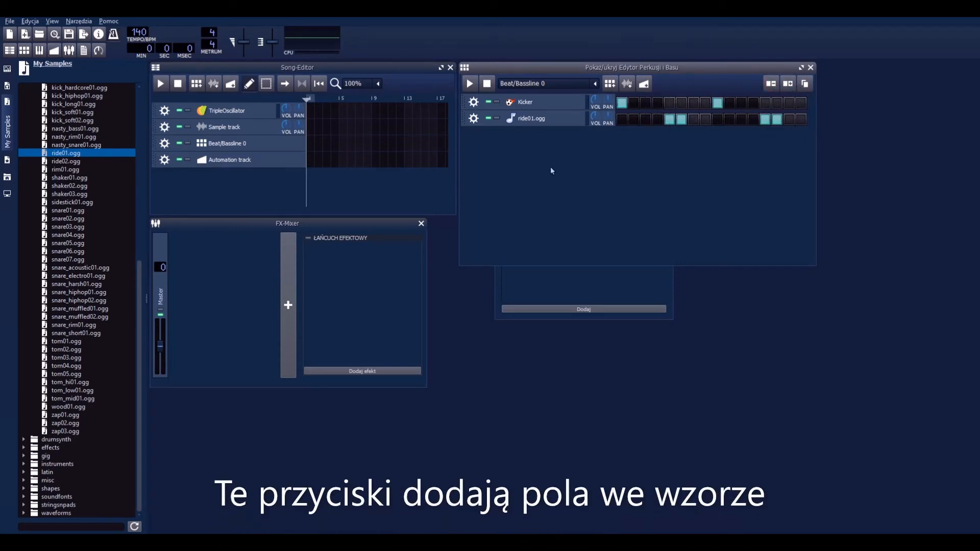
Step: Add two automation tracks to the Song-Editor and remove both again
click(230, 84)
click(231, 84)
click(164, 197)
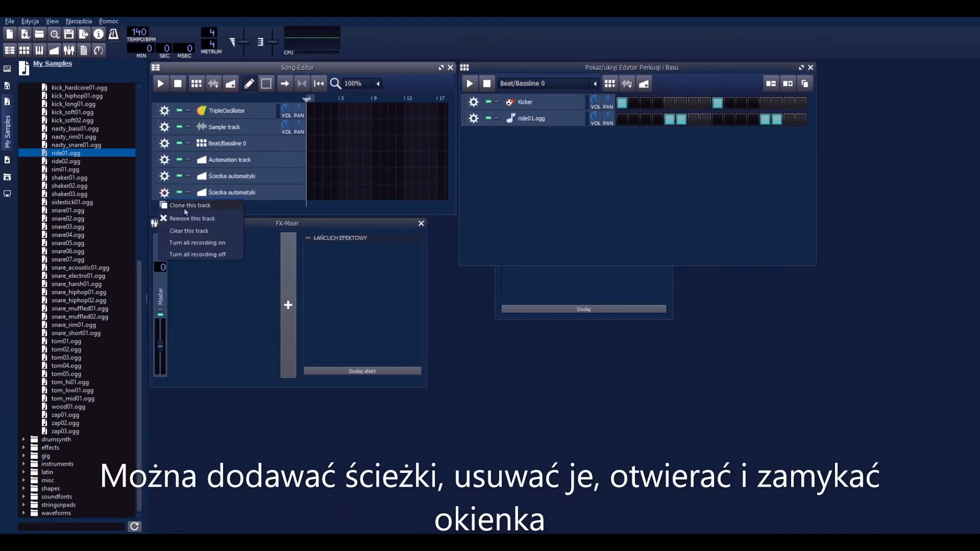
click(192, 219)
click(164, 178)
click(190, 203)
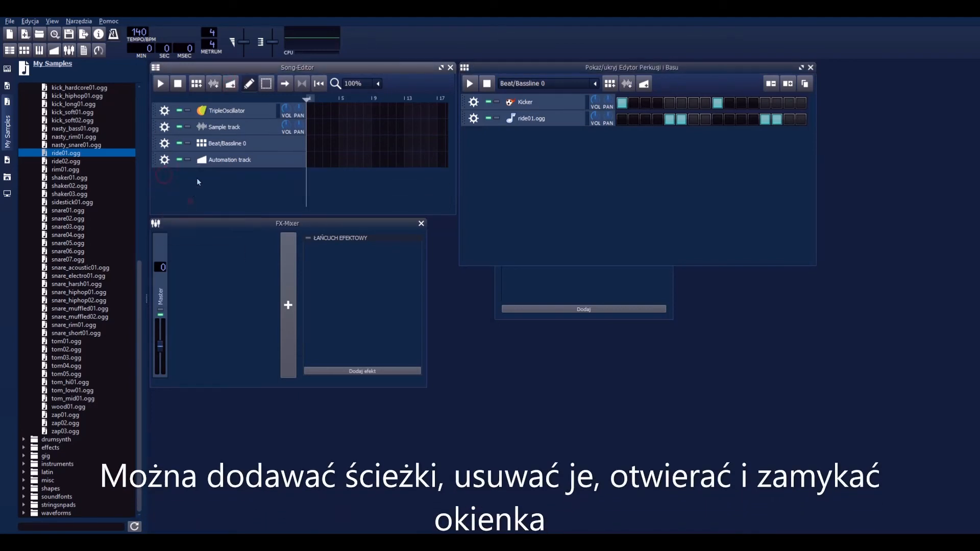
Step: Add two extra sample tracks below the Automation track and delete both again
click(214, 84)
click(213, 84)
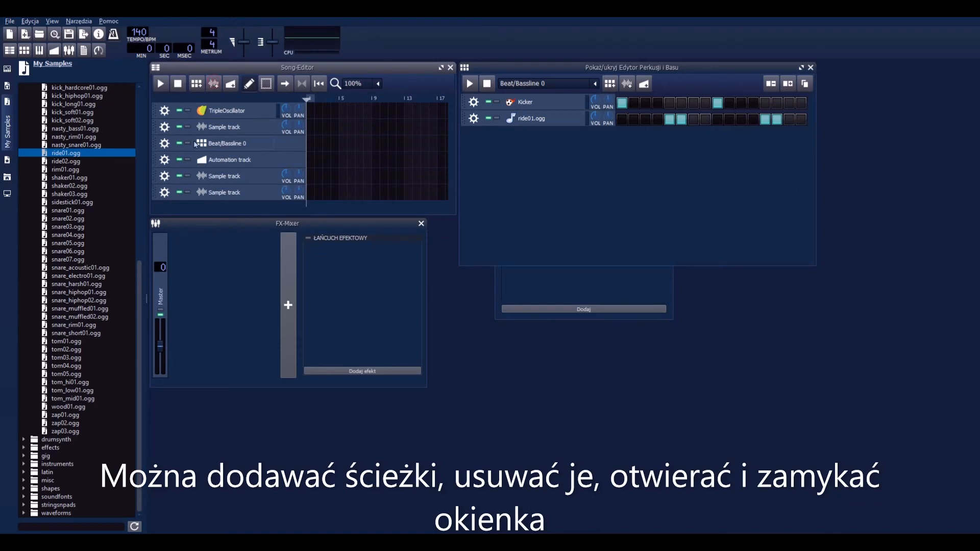
click(164, 177)
click(184, 201)
click(166, 178)
click(185, 202)
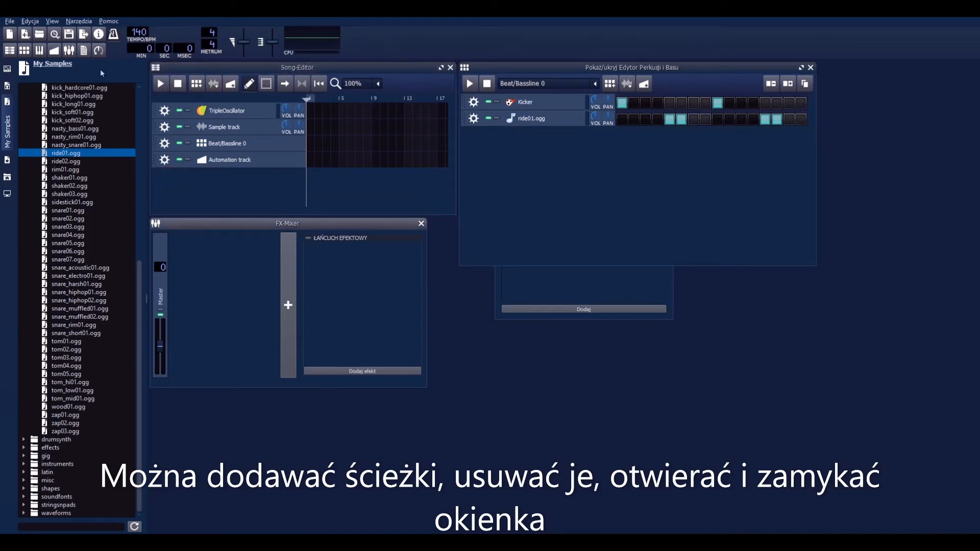
Step: Toggle the visibility of the Song-Editor and the Beat+Bassline Editor, leaving both windows shown
click(10, 50)
click(10, 51)
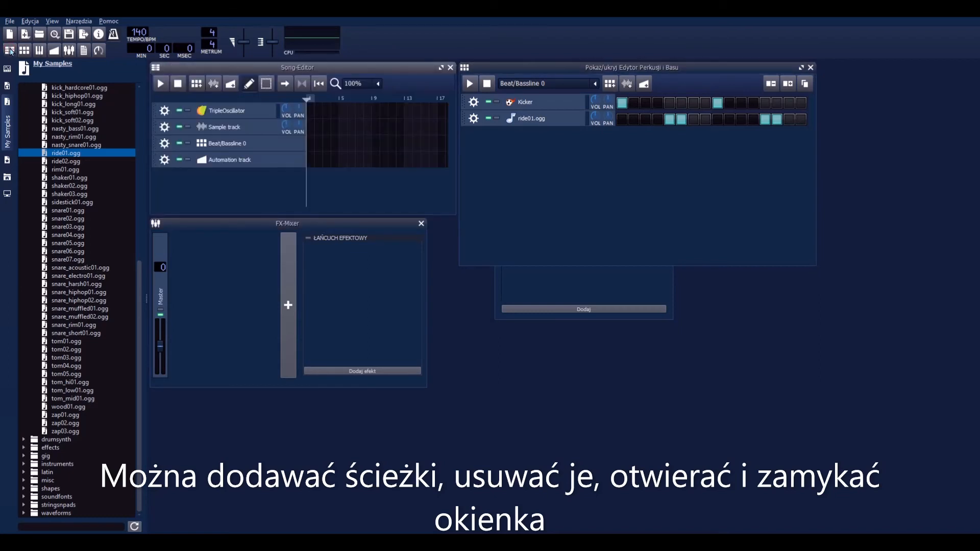
click(10, 50)
click(10, 50)
click(24, 50)
click(24, 50)
click(24, 50)
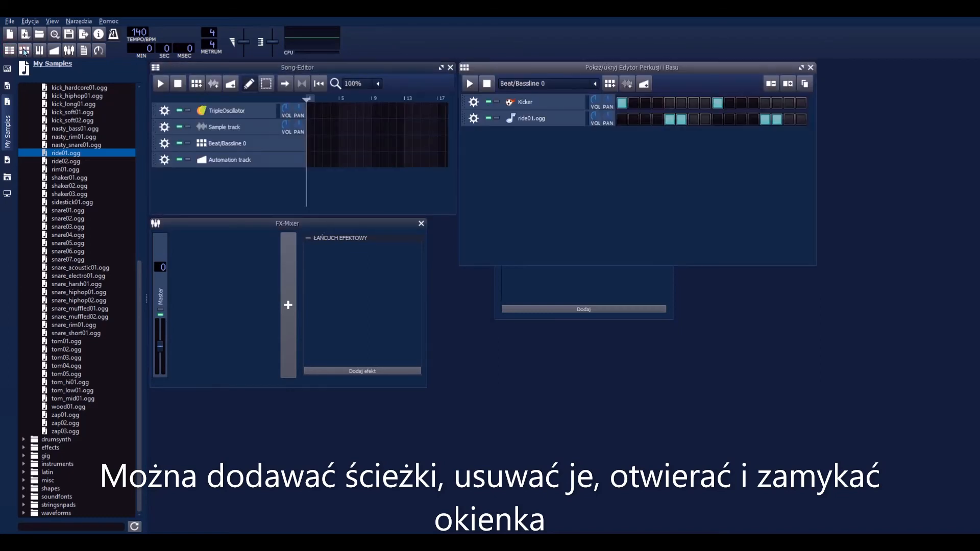
click(24, 51)
click(24, 50)
Step: Show and hide the Piano-Roll window repeatedly, leaving it closed
click(42, 51)
click(42, 51)
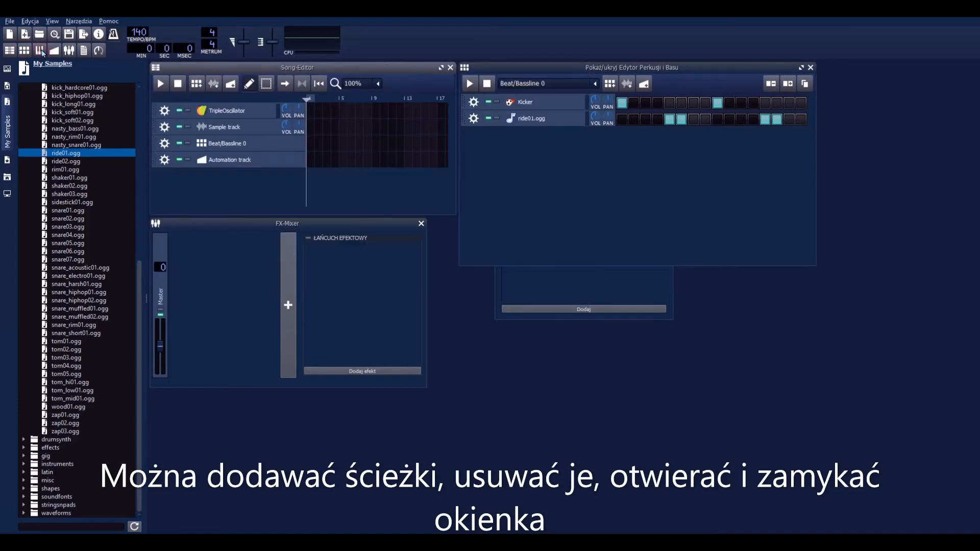
click(42, 51)
click(42, 51)
click(42, 51)
click(42, 51)
Step: Open and close the Automation Editor, and toggle the FX-Mixer's visibility, leaving the mixer shown
click(55, 51)
click(58, 53)
click(70, 51)
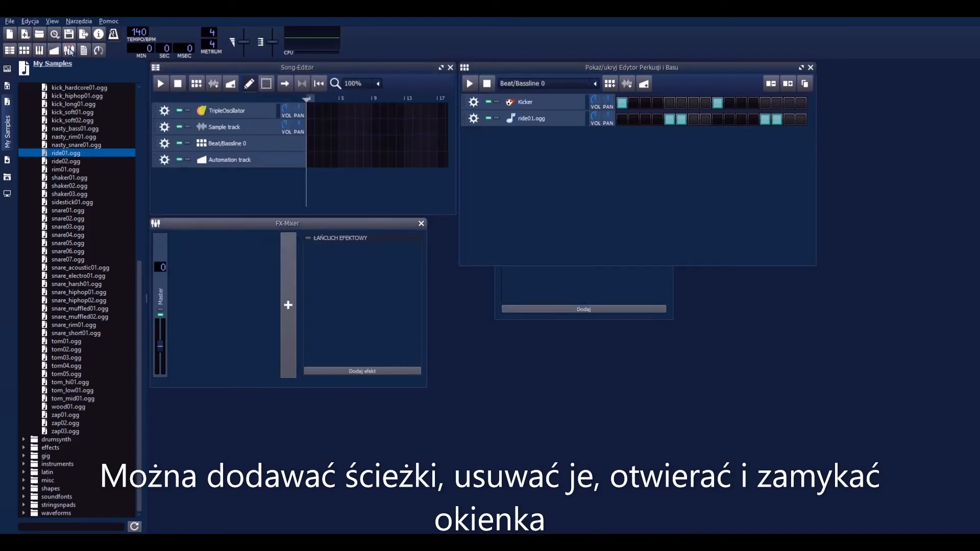
click(70, 51)
click(71, 51)
Step: Open and close the Project Notes window, and hide the controller rack
click(84, 51)
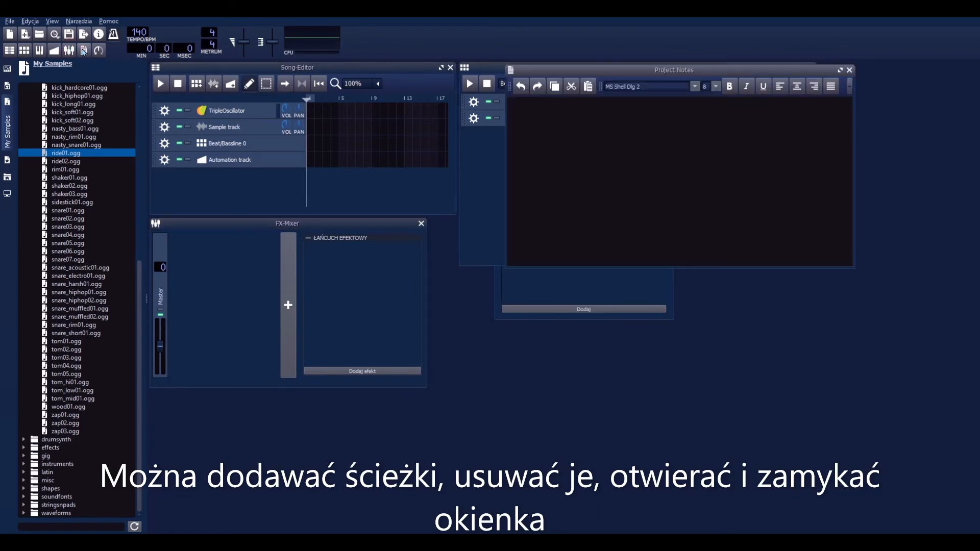
click(84, 51)
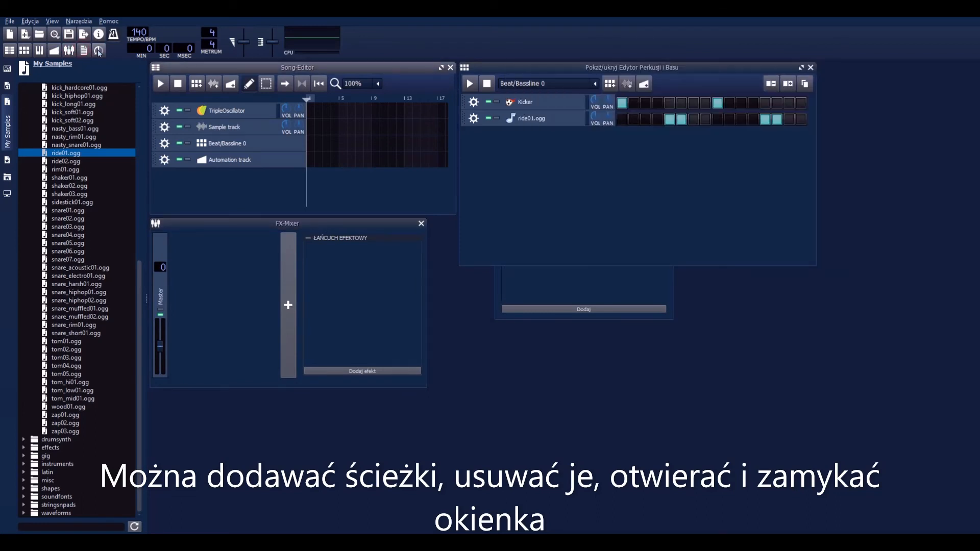
click(99, 51)
click(98, 51)
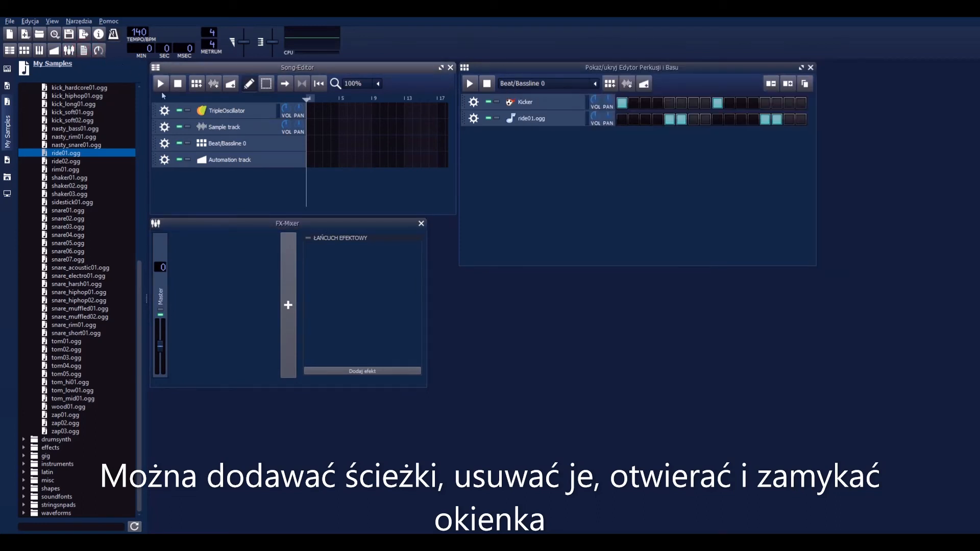
Step: Expand the beats and bassloops folders in My Samples and preview techno_synth01.ogg
scroll(100, 162, up, 12)
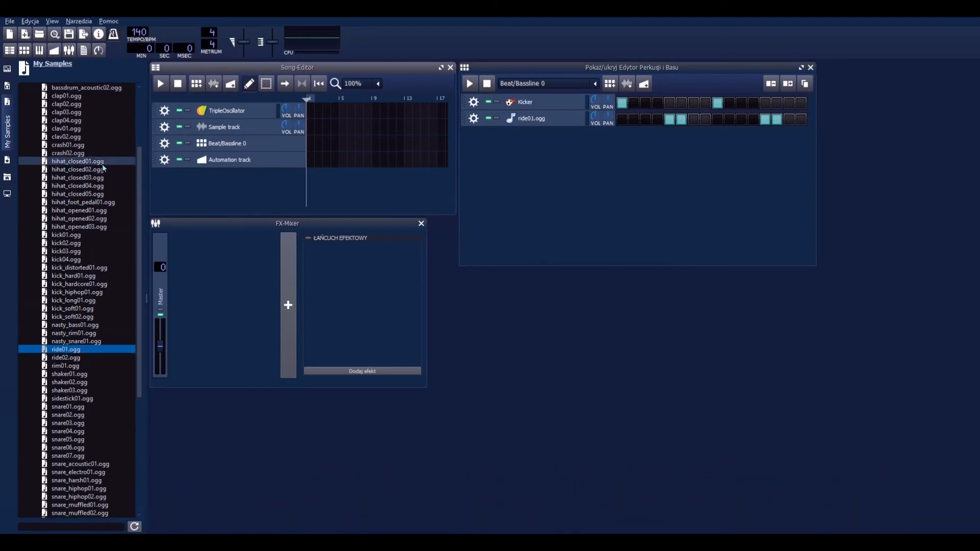
scroll(101, 162, down, 9)
scroll(96, 167, up, 9)
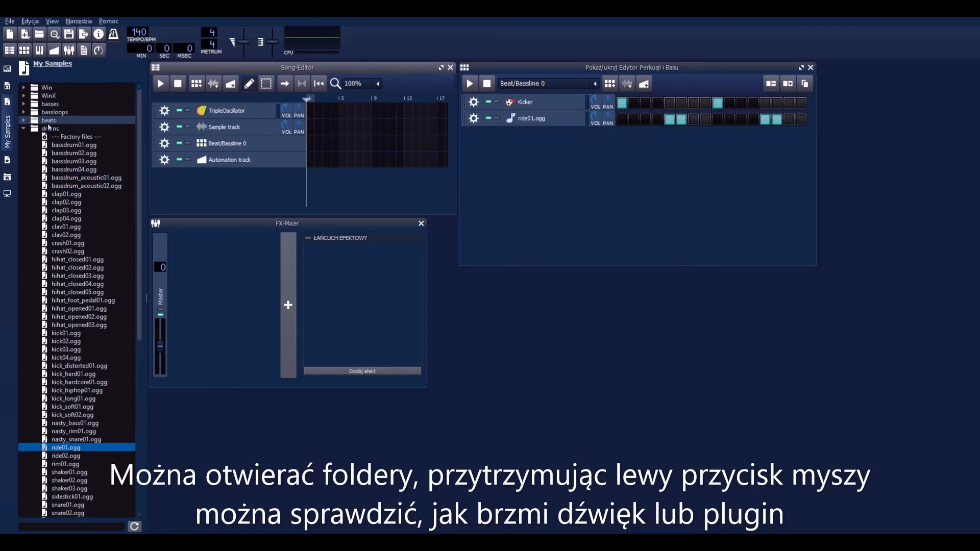
click(24, 120)
click(23, 112)
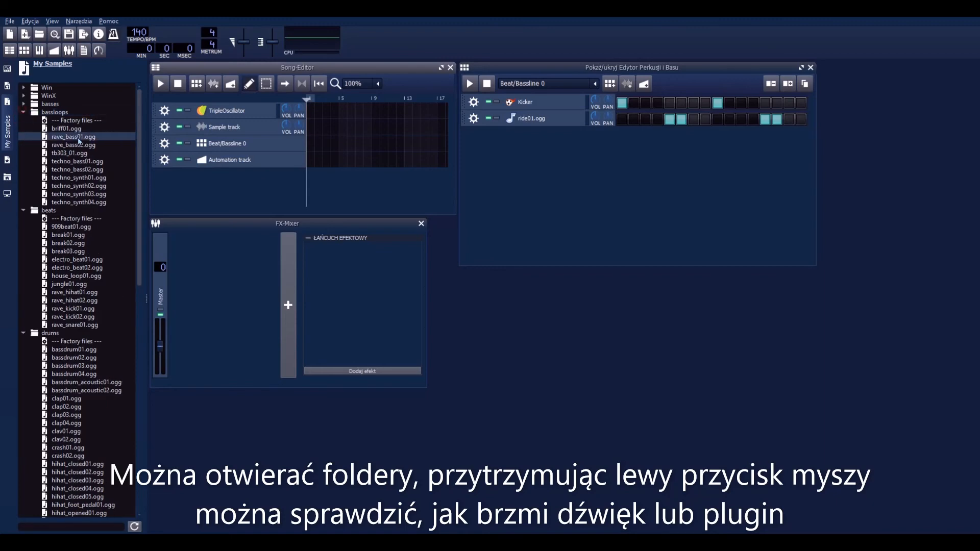
click(92, 179)
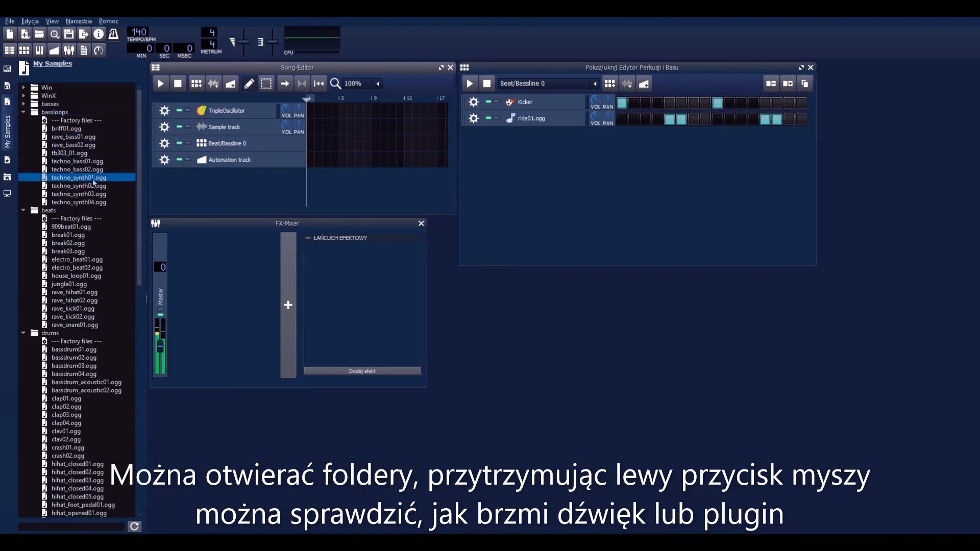
Step: Audition LB302 presets in My Presets, including DroneArp.xpf, and collapse the folder
click(7, 160)
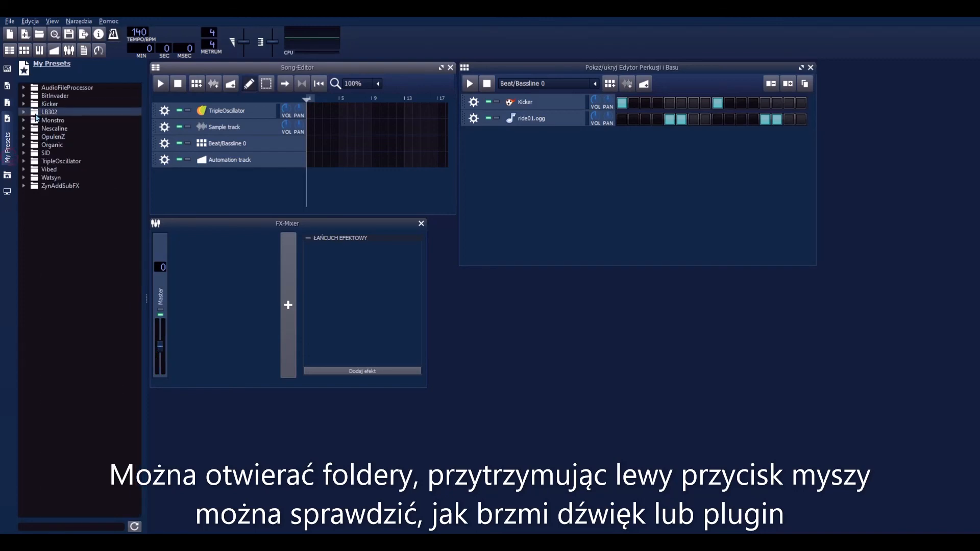
click(24, 111)
click(75, 163)
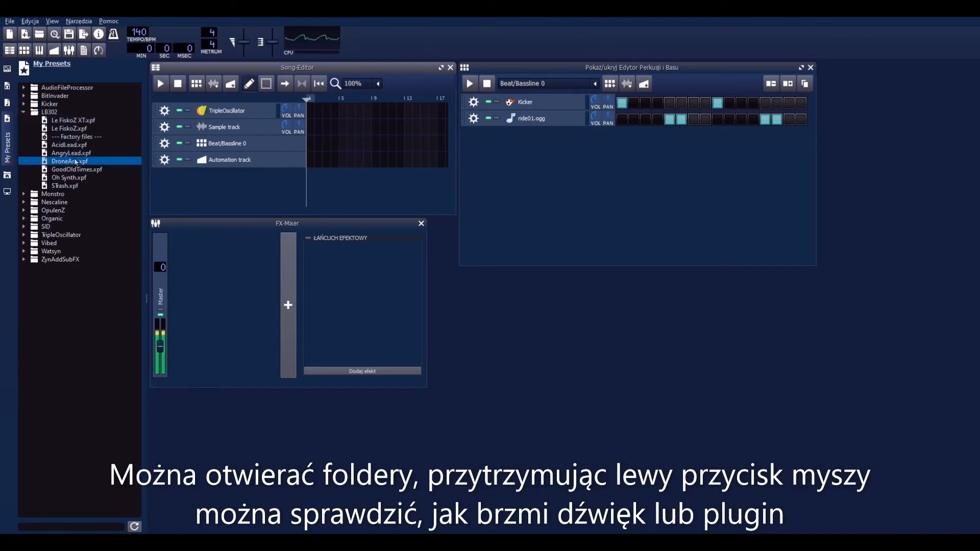
drag(76, 162, 74, 123)
click(23, 112)
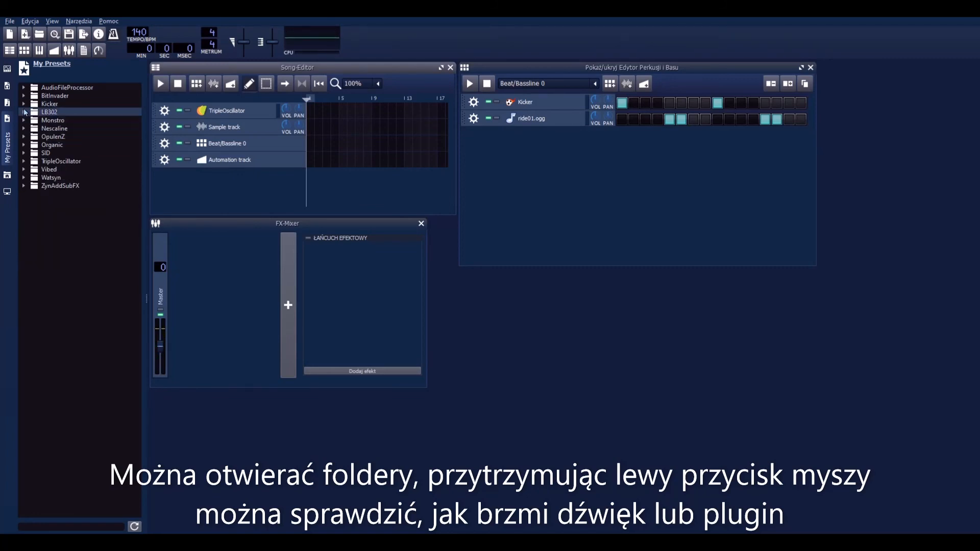
Step: Audition the BitInvader presets beehive, cello, invaders_must_die and alien_strings, and collapse the folder
click(26, 97)
click(65, 121)
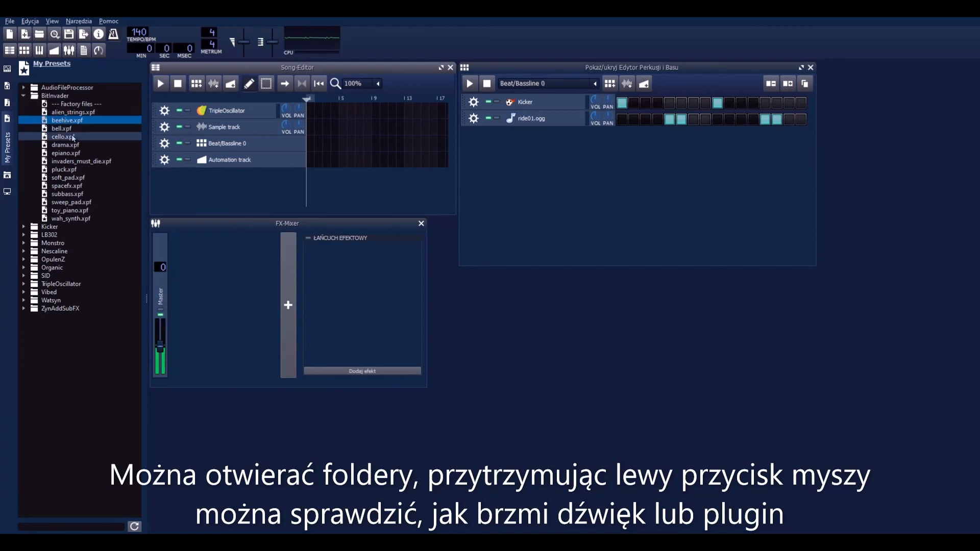
click(64, 137)
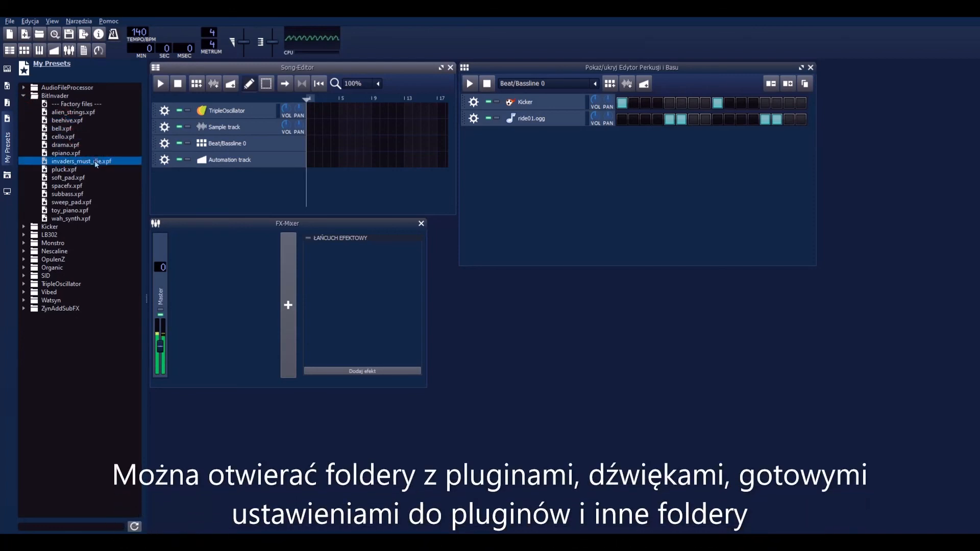
click(70, 113)
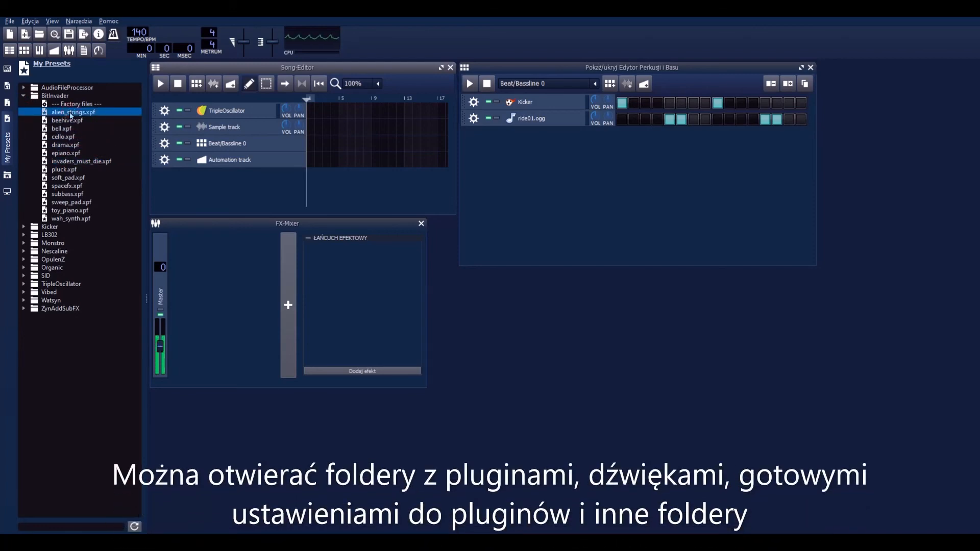
click(25, 96)
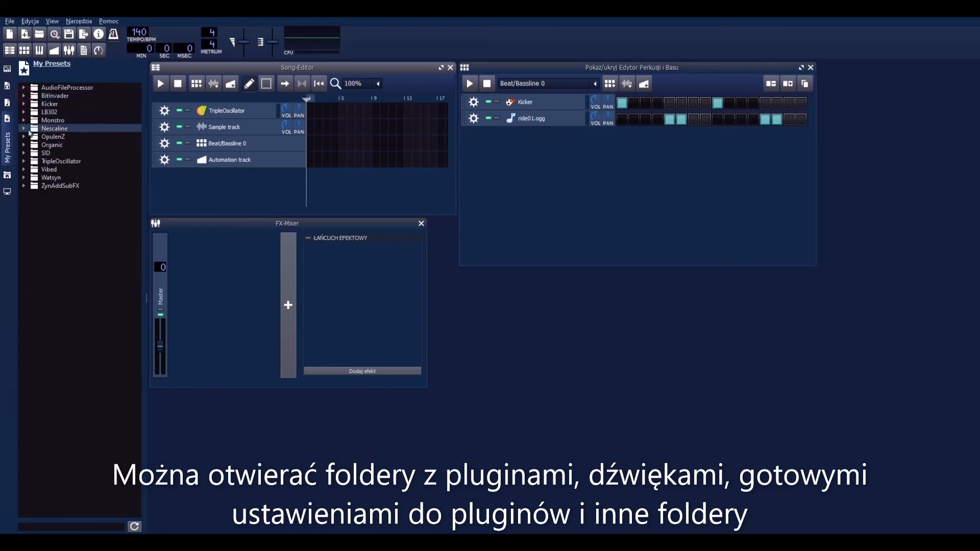
Step: Audition the OpulenZ presets Bells, Bubbly_days and Cheesy_synth, and collapse the folder
click(24, 136)
click(62, 161)
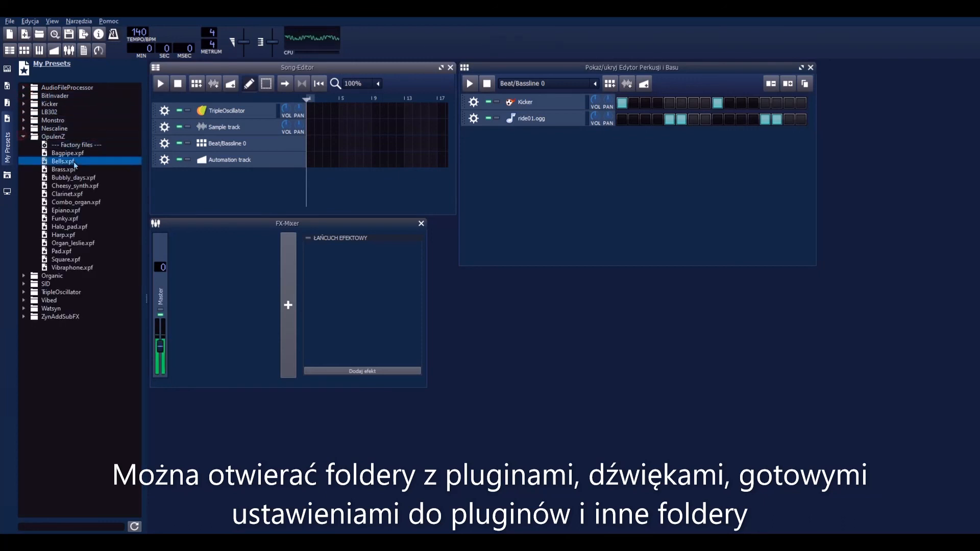
click(97, 179)
click(102, 186)
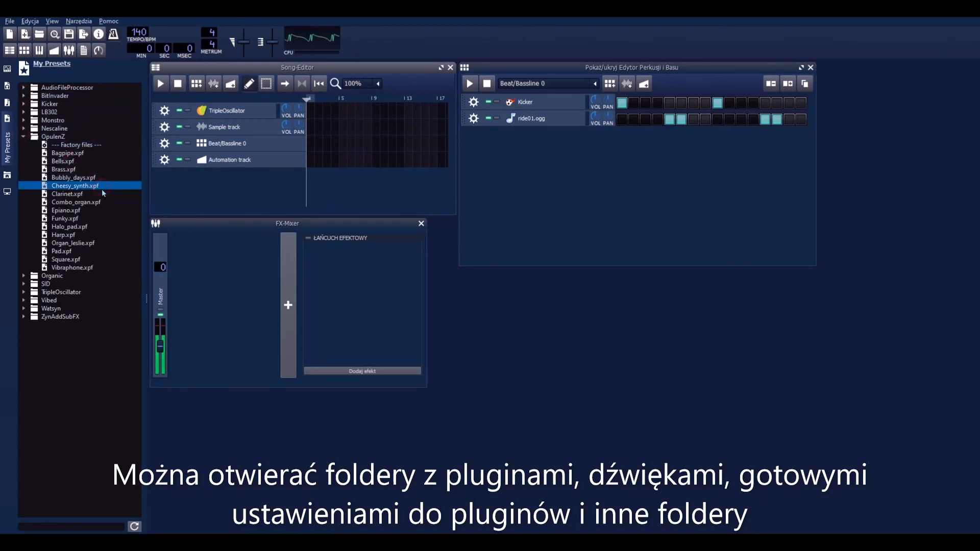
click(24, 136)
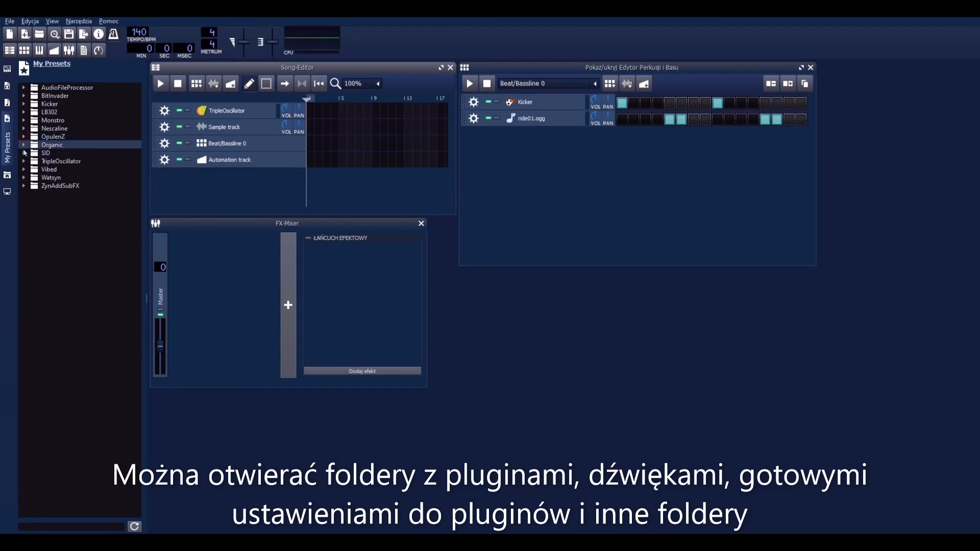
Step: Look through My Samples, My Projects, Instrument Plugins, My Presets, My Home and My Computer in the browser
click(7, 104)
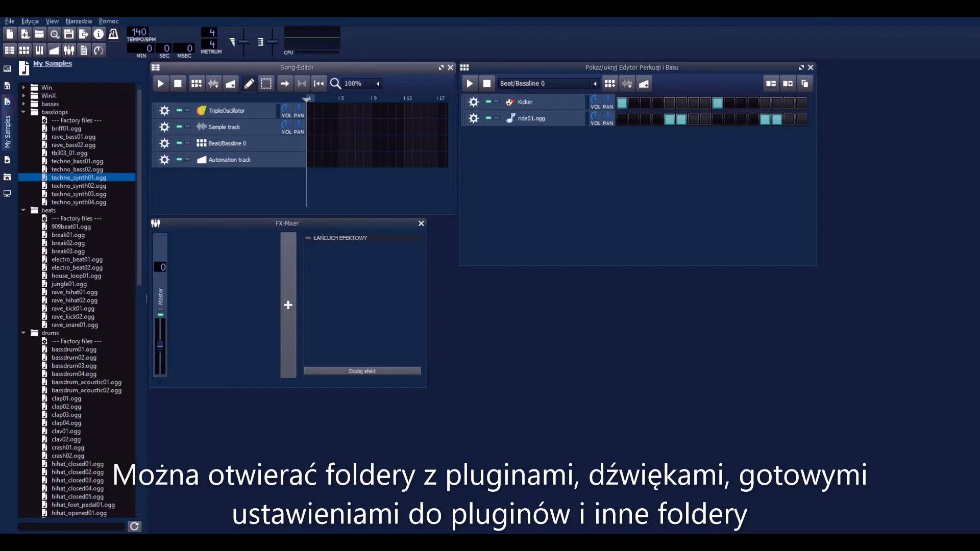
click(7, 90)
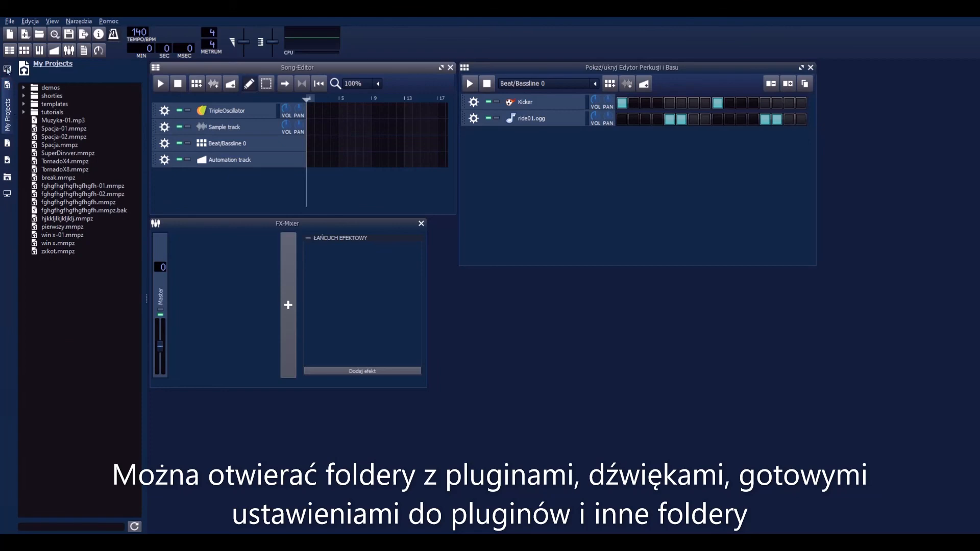
click(7, 70)
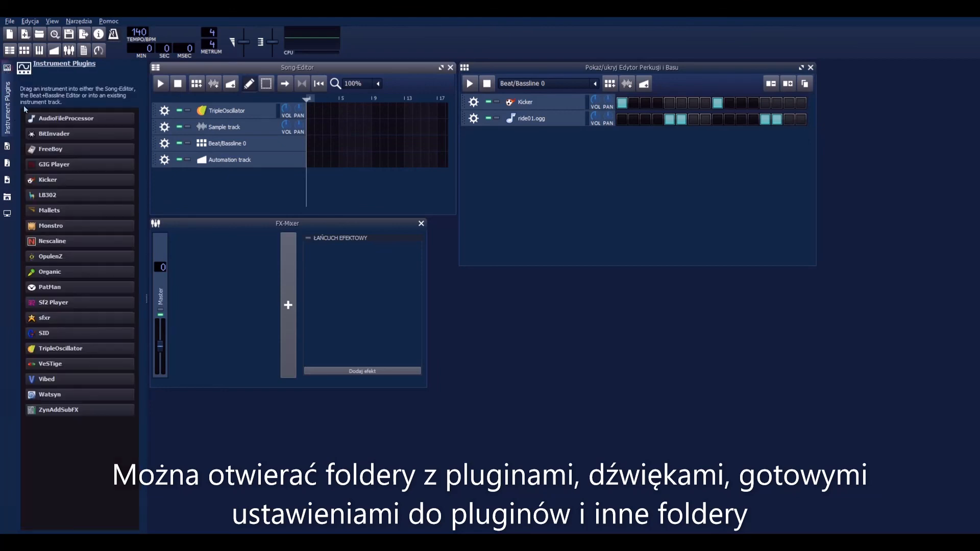
click(7, 180)
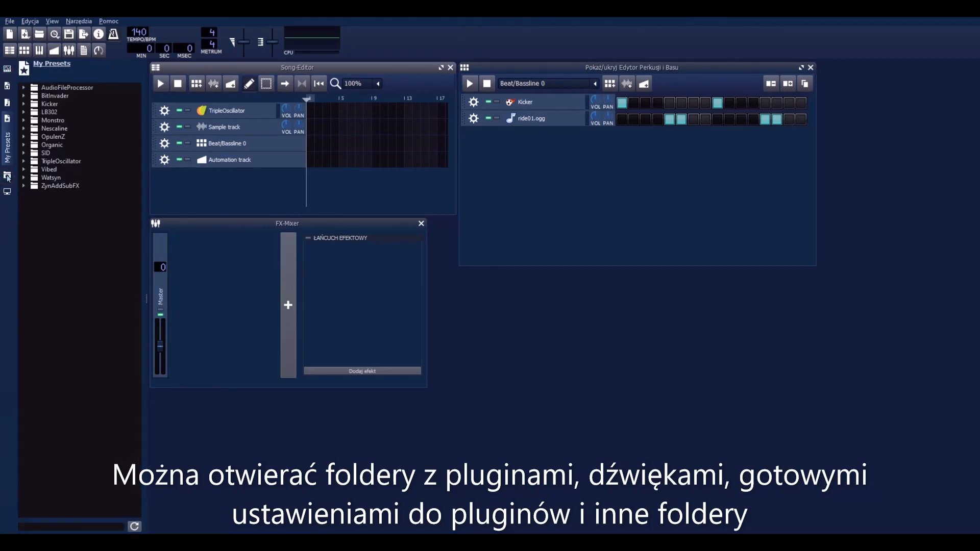
click(7, 177)
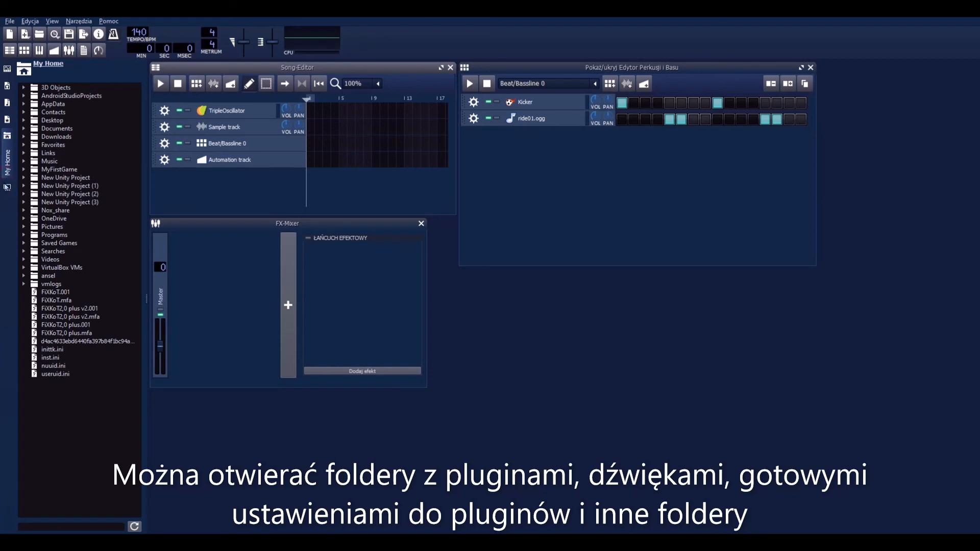
click(6, 188)
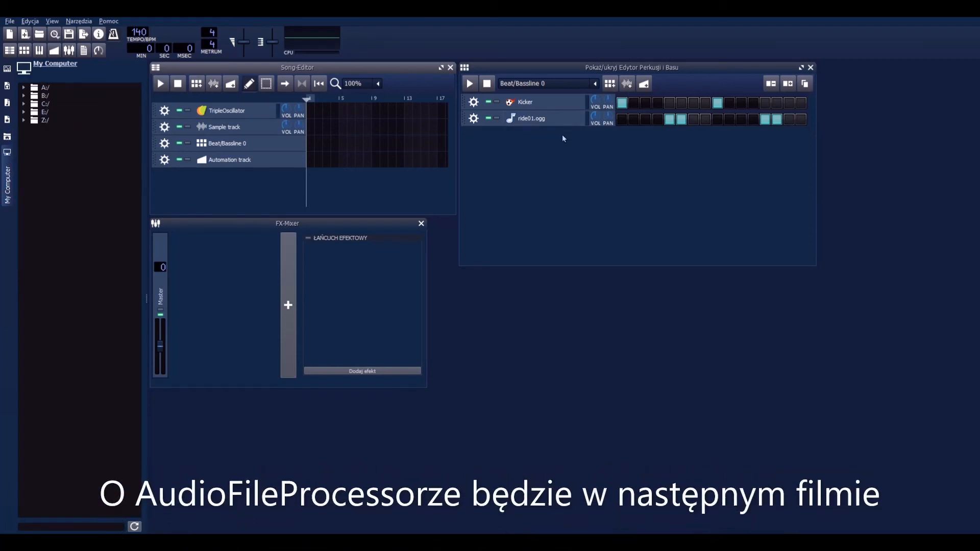
Step: Open the ride01.ogg track's AudioFileProcessor window and play the sample at several pitches
click(547, 120)
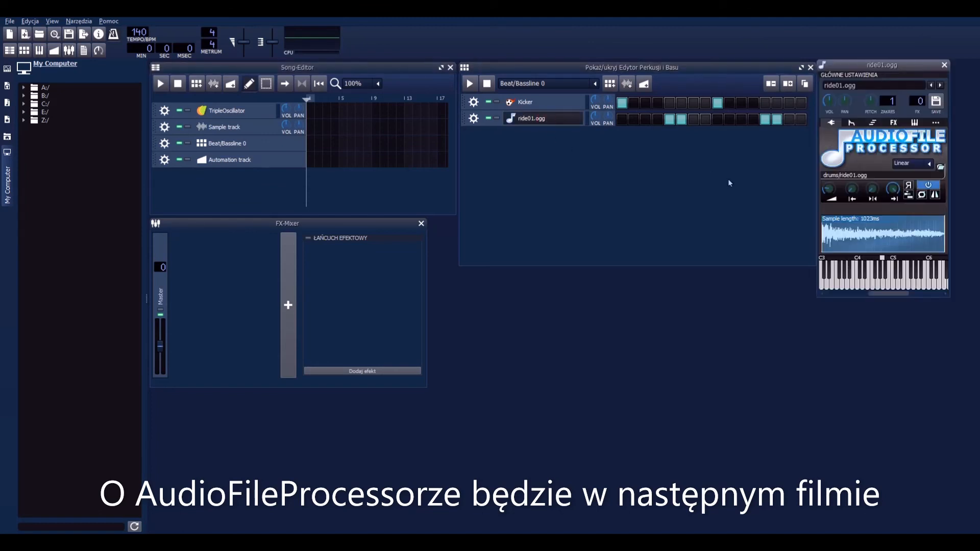
key(q)
key(q)
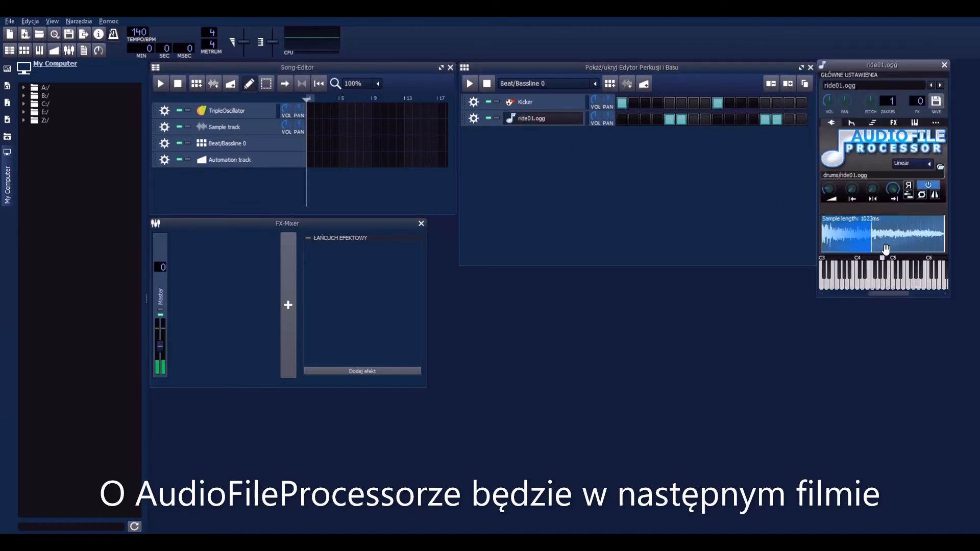
click(884, 286)
click(885, 286)
click(885, 286)
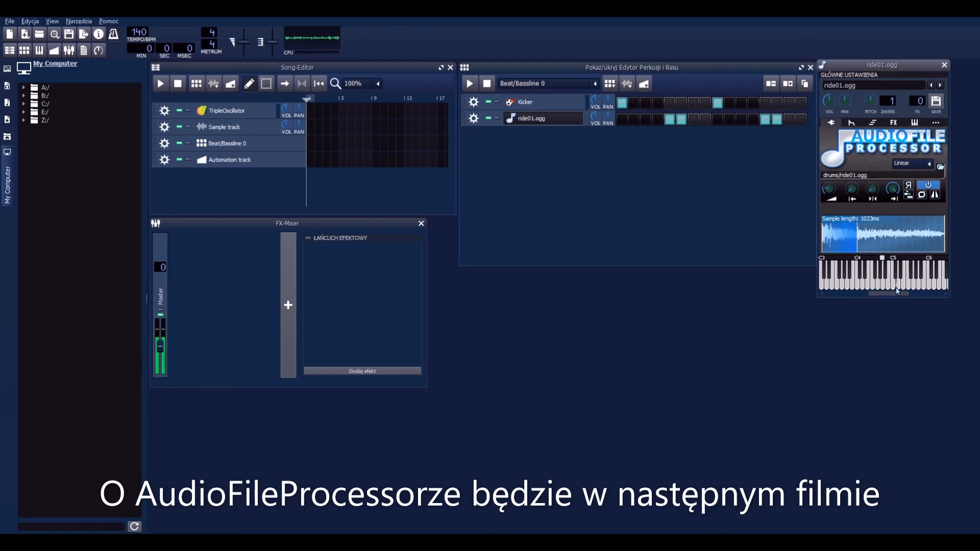
click(888, 288)
click(873, 286)
click(845, 285)
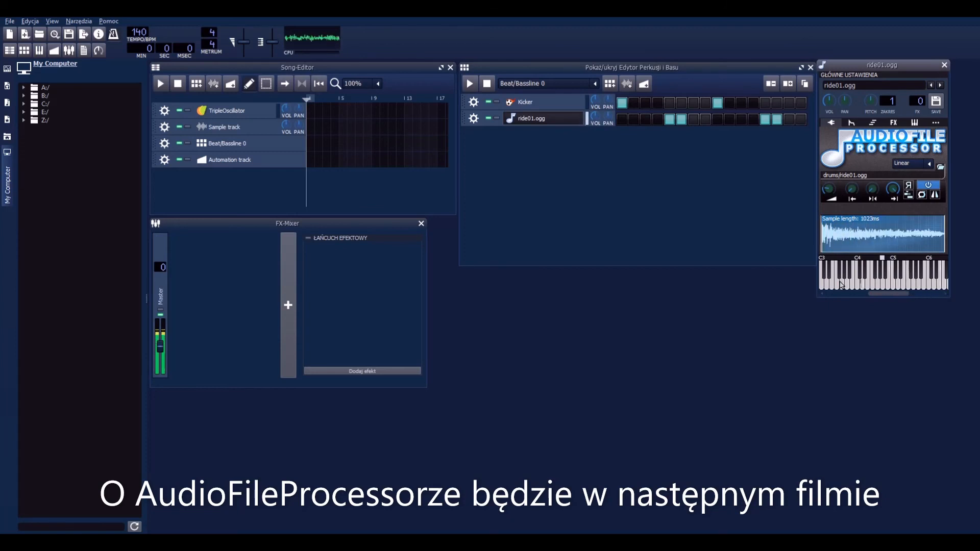